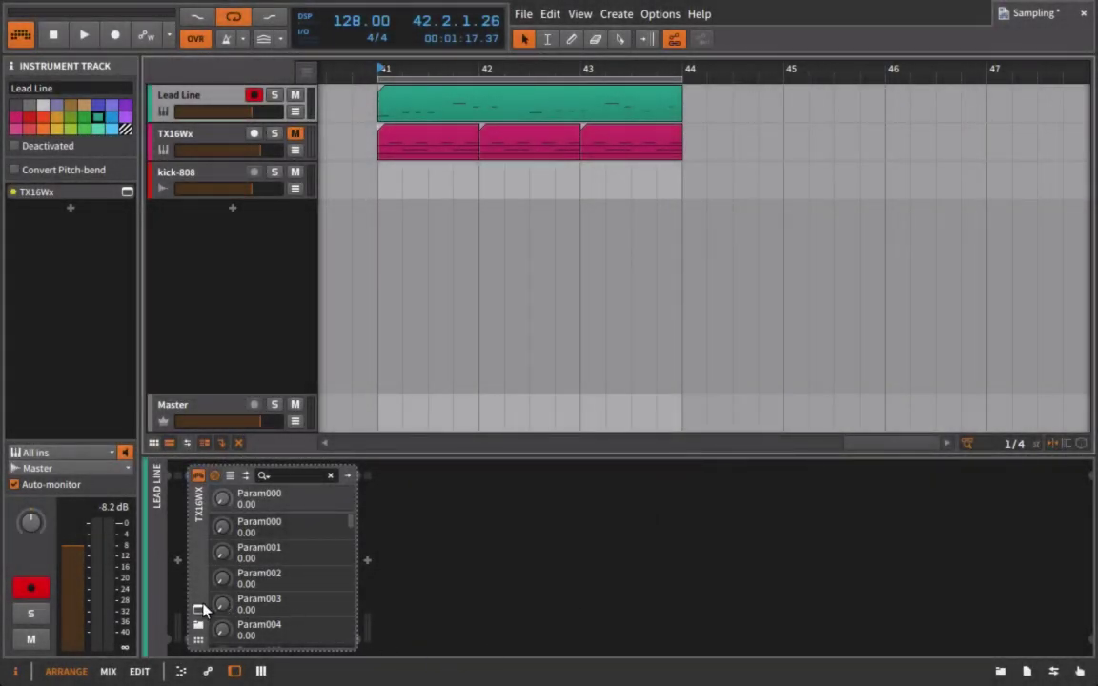
# - Try raising the lower velocity limit of the Lead Line sampler's BowedCymbal1 region, and restore its full 0–127 velocity range
pyautogui.click(198, 610)
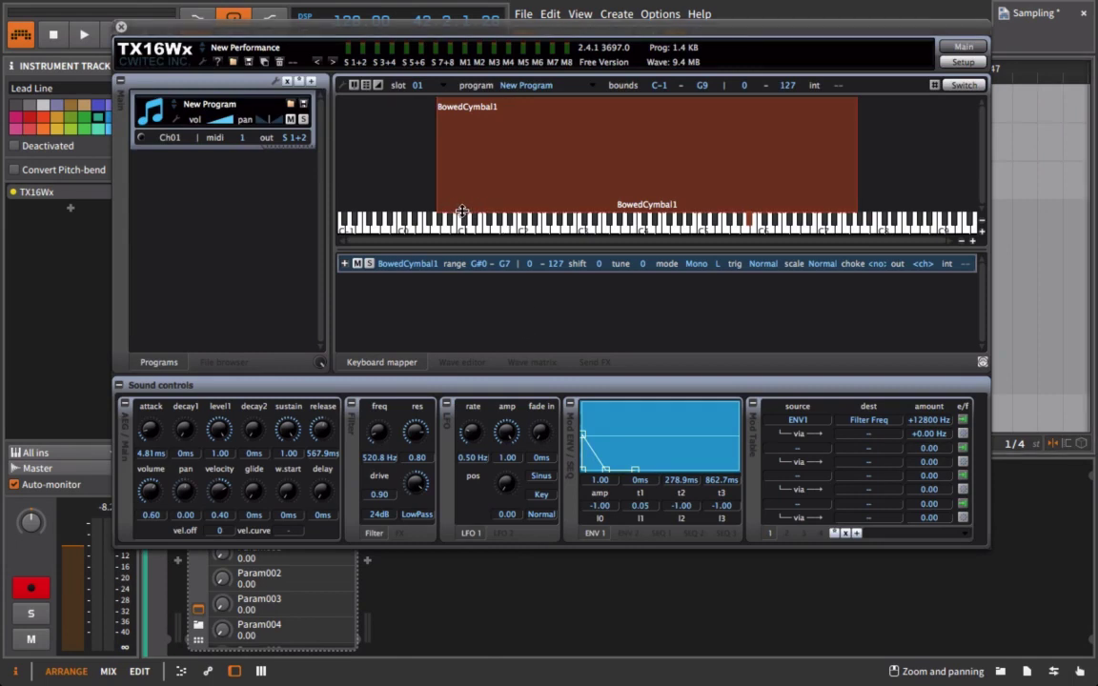
pyautogui.moveTo(461, 210); pyautogui.dragTo(474, 132)
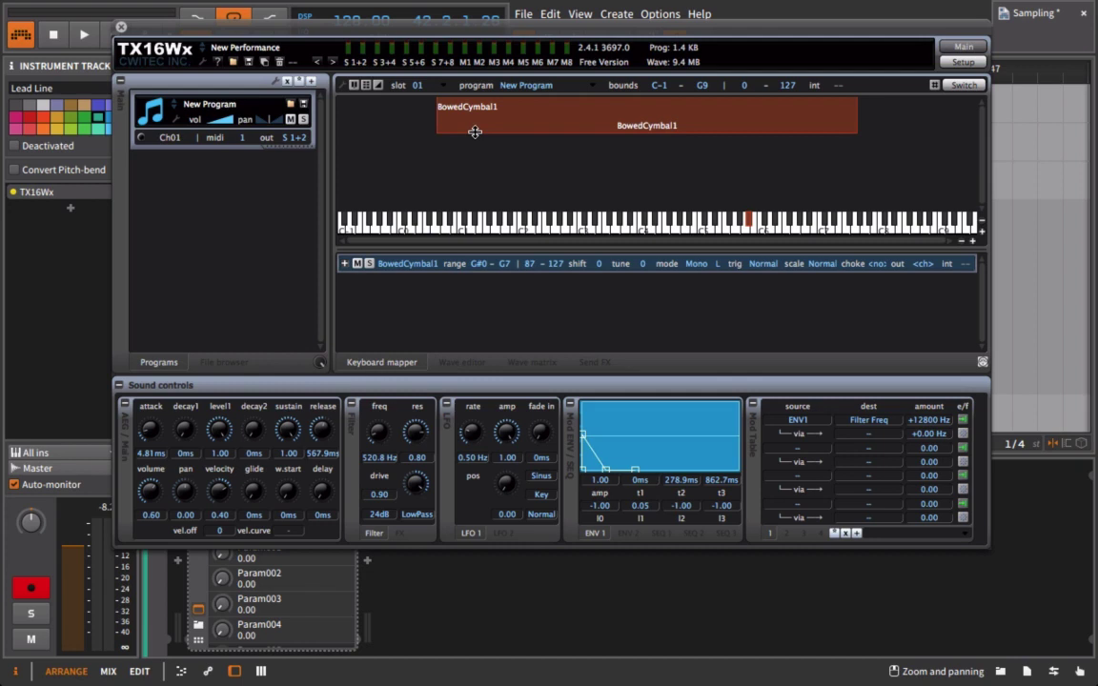
pyautogui.moveTo(475, 132); pyautogui.dragTo(532, 248)
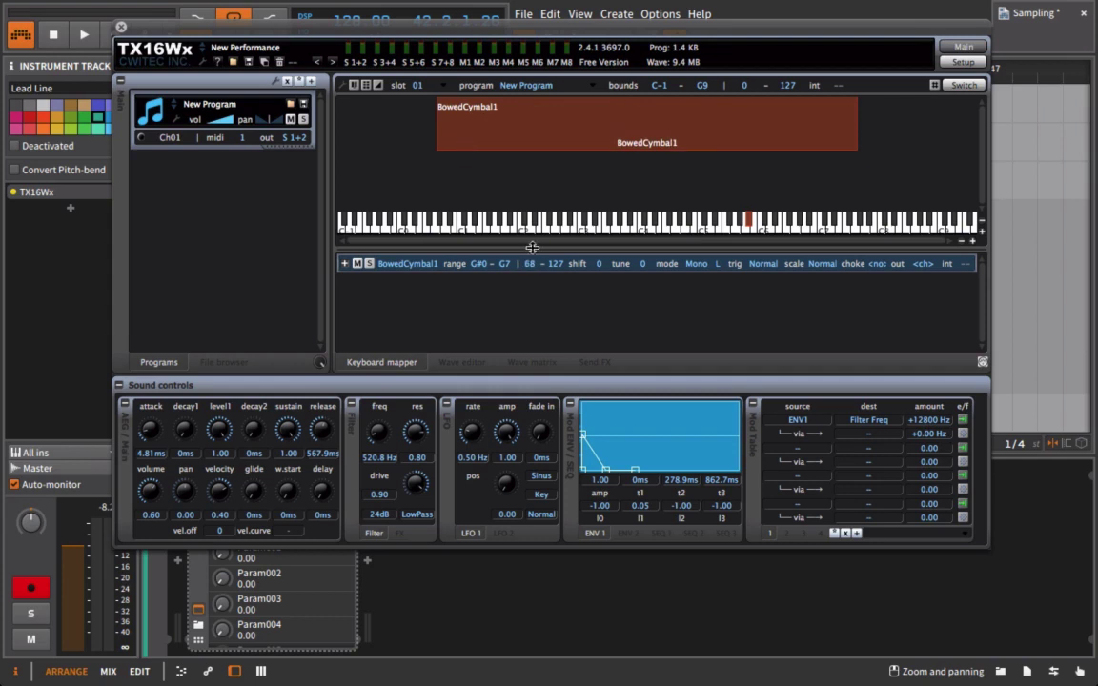
pyautogui.click(480, 153)
pyautogui.click(474, 145)
pyautogui.moveTo(477, 152); pyautogui.dragTo(458, 204)
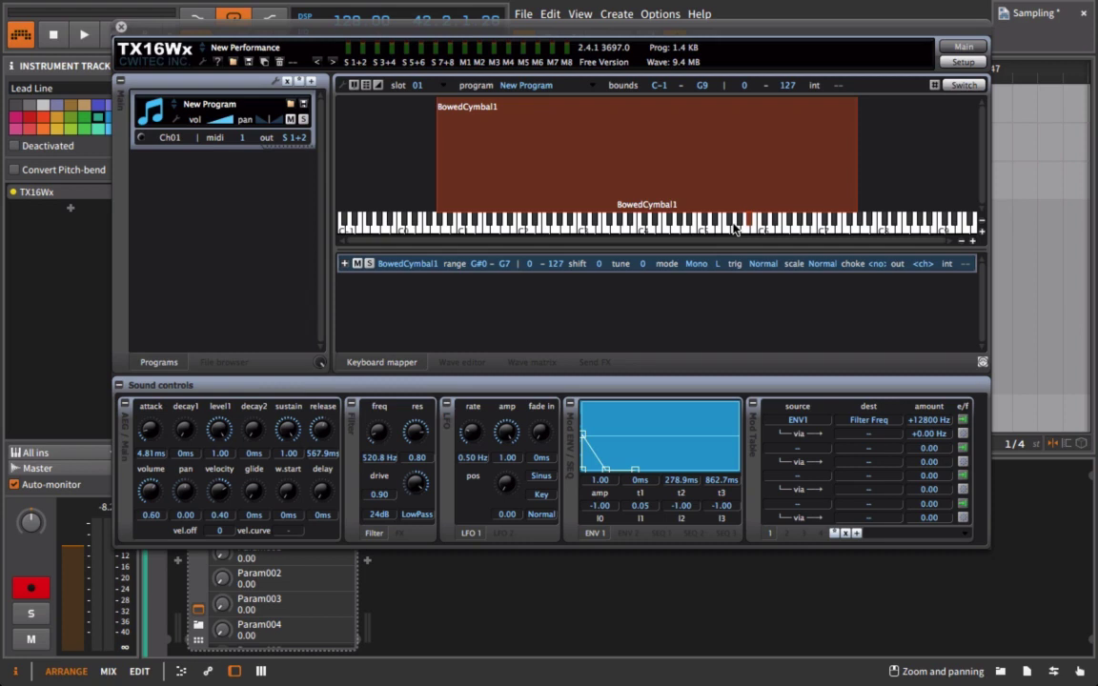
pyautogui.click(120, 27)
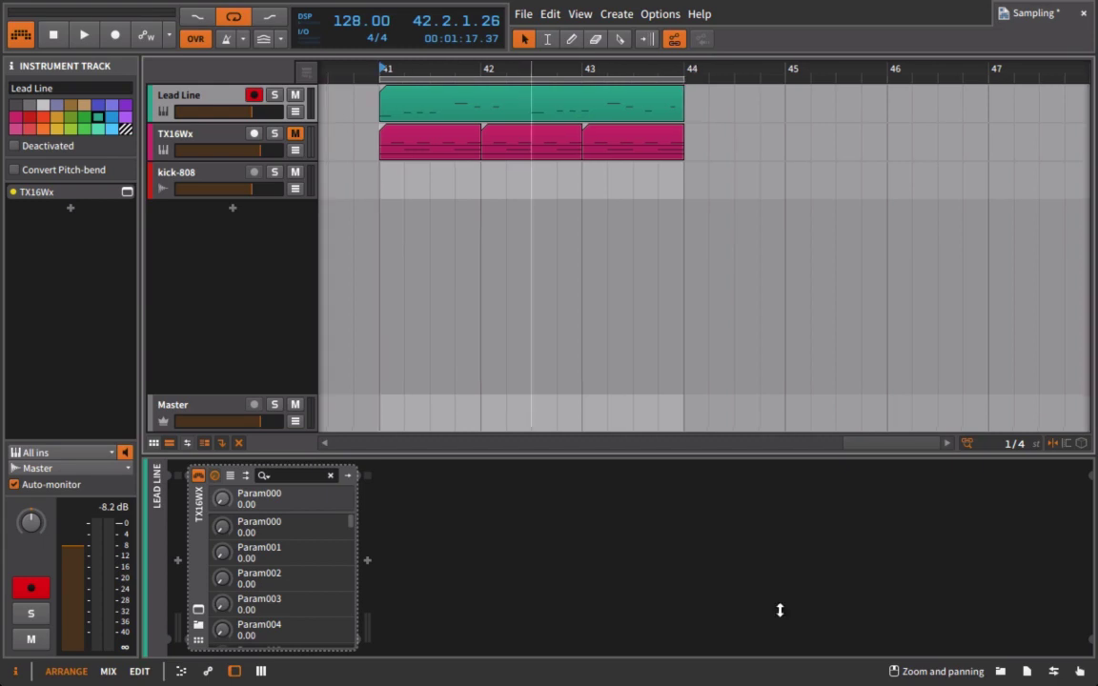
# - Place kick-808.wav from the 99 Drum Samples folder at bar 41 on the kick-808 track and shorten the clip to about one beat
pyautogui.click(999, 671)
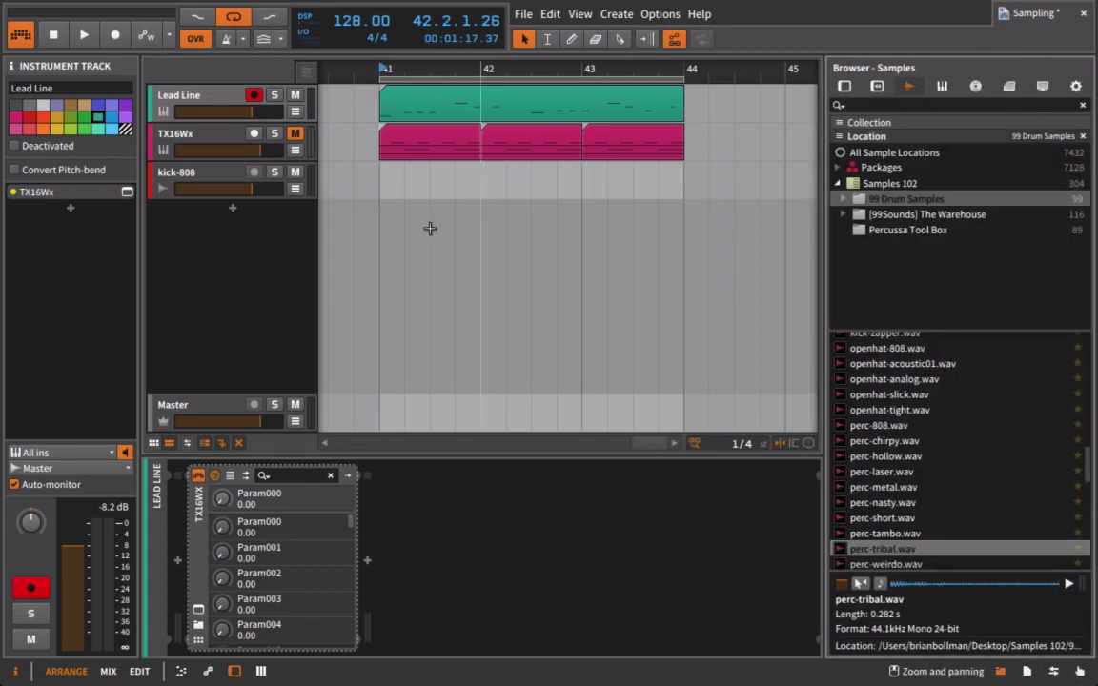
pyautogui.scroll(8, 862, 441)
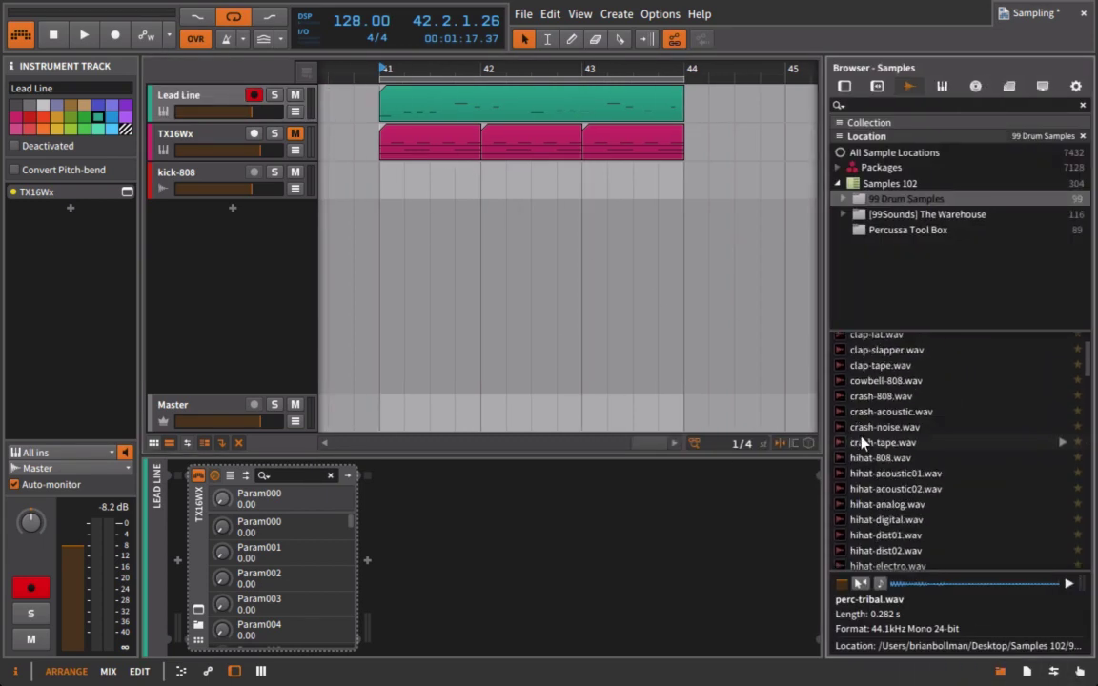
pyautogui.scroll(-2, 872, 437)
pyautogui.scroll(-3, 872, 435)
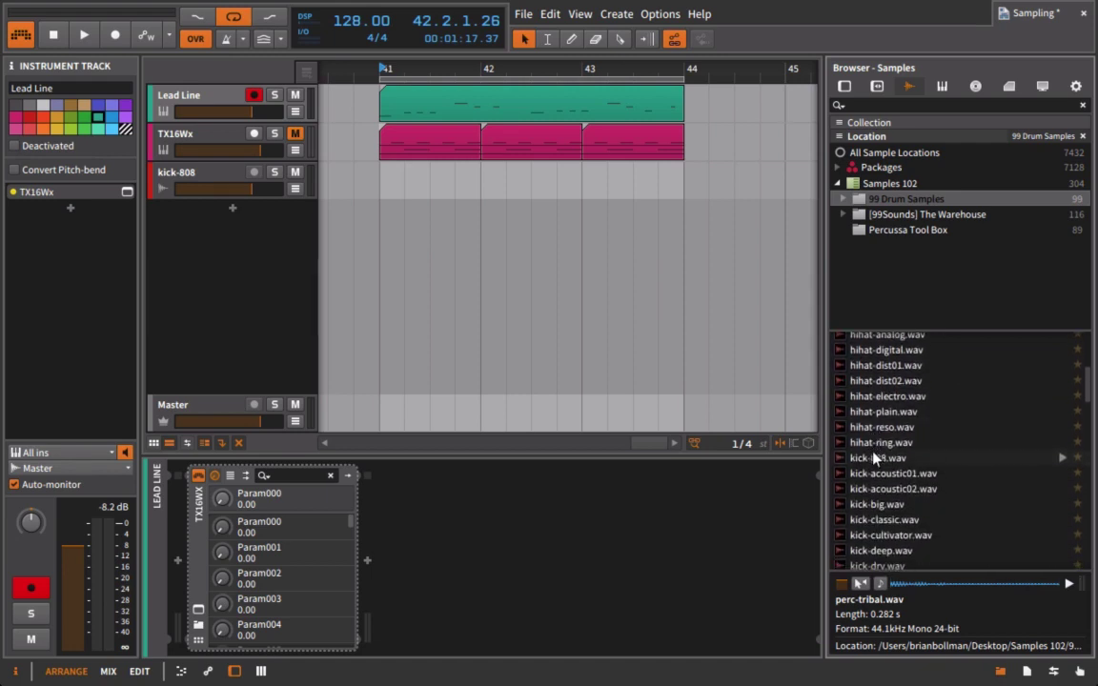
pyautogui.moveTo(869, 457); pyautogui.dragTo(386, 175)
pyautogui.moveTo(385, 71); pyautogui.dragTo(385, 115)
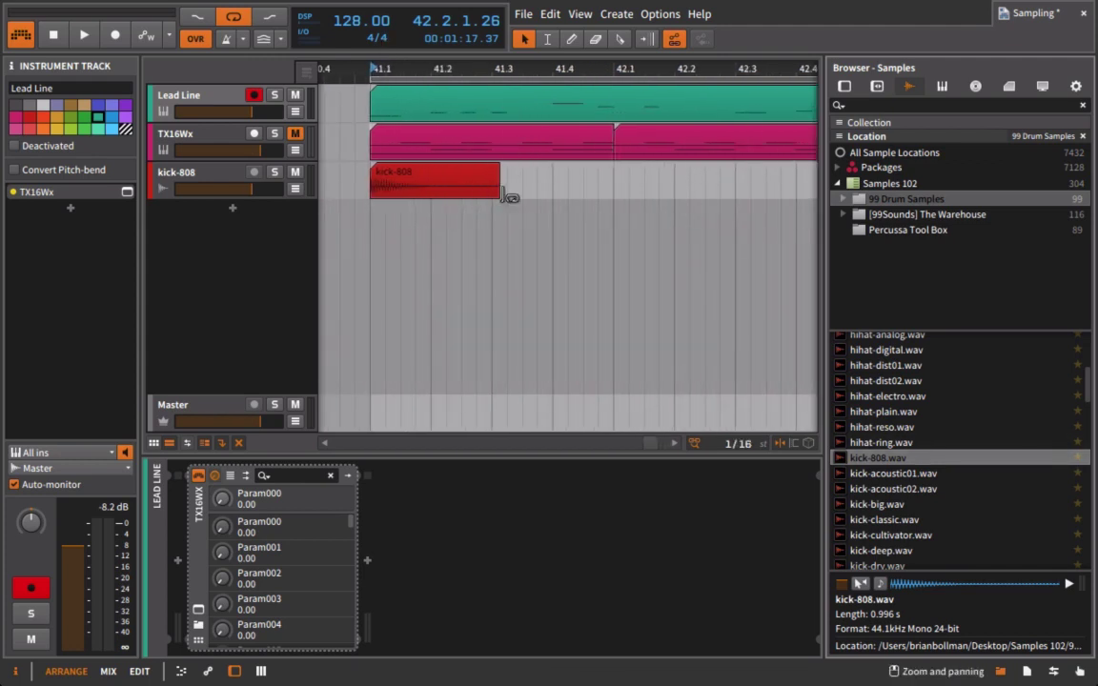
pyautogui.moveTo(498, 181); pyautogui.dragTo(419, 183)
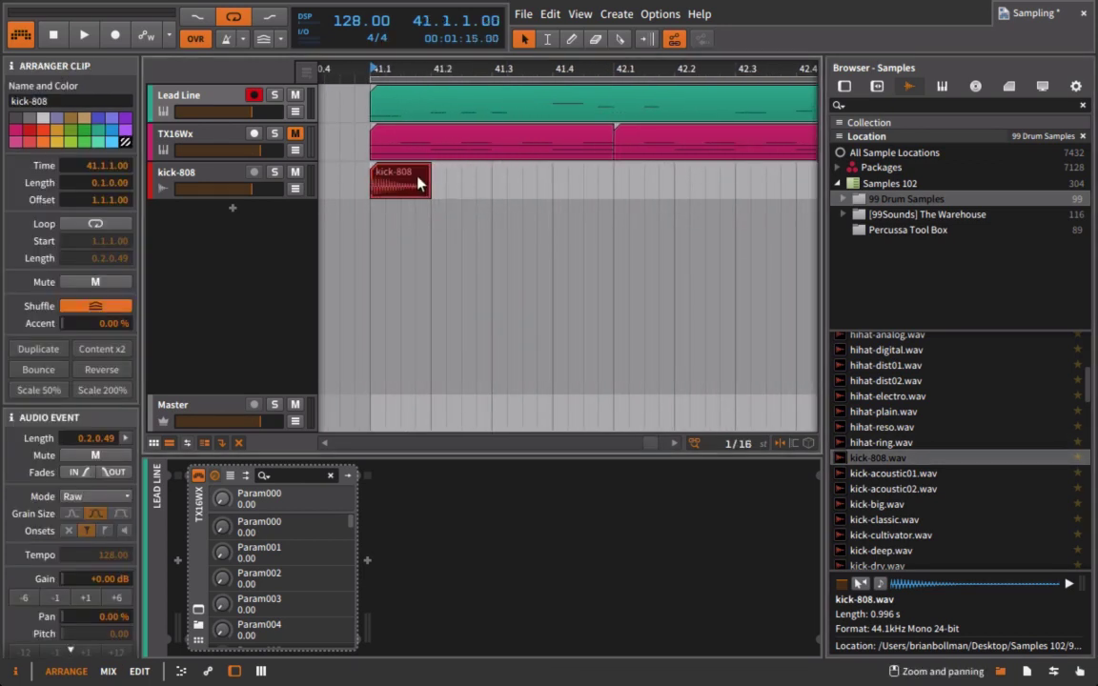
# - Duplicate the kick clip repeatedly along its track and delete all of the kick clips
pyautogui.hotkey('ctrl', 'd')
pyautogui.hotkey('ctrl', 'd')
pyautogui.hotkey('ctrl', 'd')
pyautogui.hotkey('ctrl', 'd')
pyautogui.hotkey('ctrl', 'd')
pyautogui.moveTo(751, 182); pyautogui.dragTo(368, 156)
pyautogui.press('Delete')
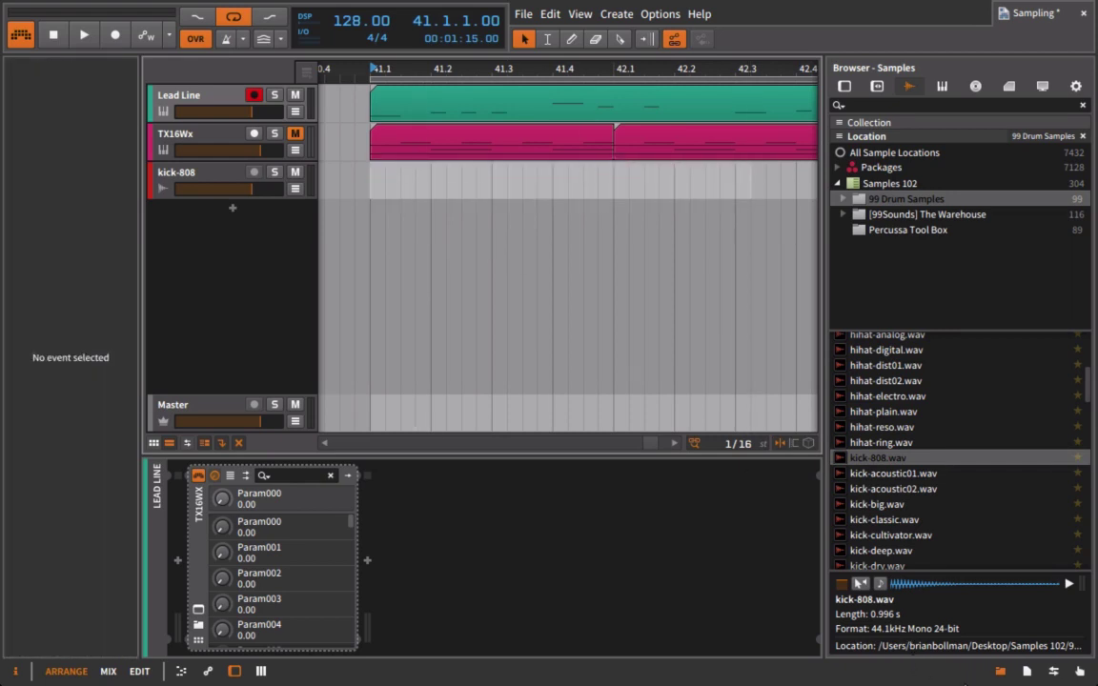
# - Hide the sample browser and open the sampler window of the TX16Wx drum track
pyautogui.press('b')
pyautogui.click(474, 139)
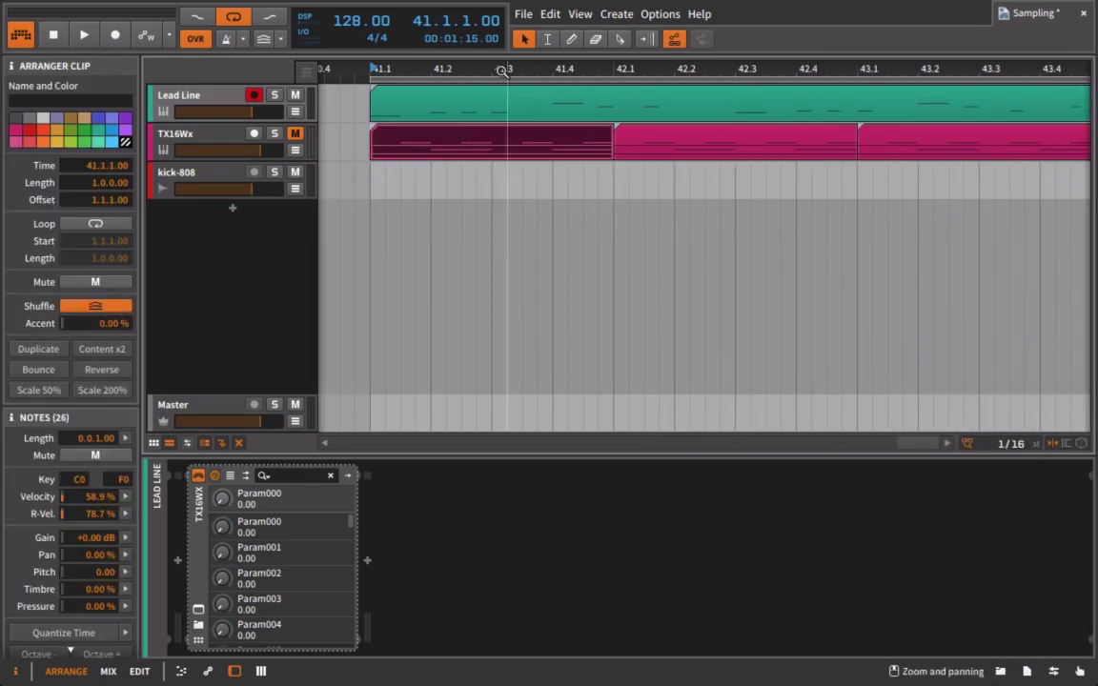
pyautogui.moveTo(493, 68); pyautogui.dragTo(420, 40)
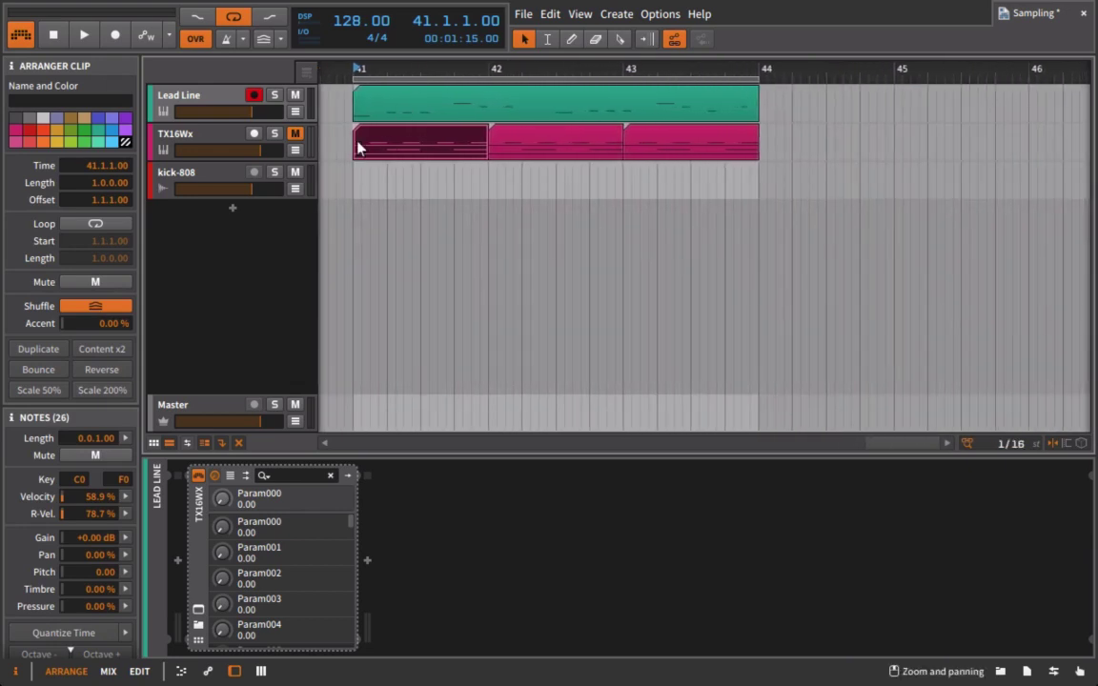
pyautogui.click(226, 136)
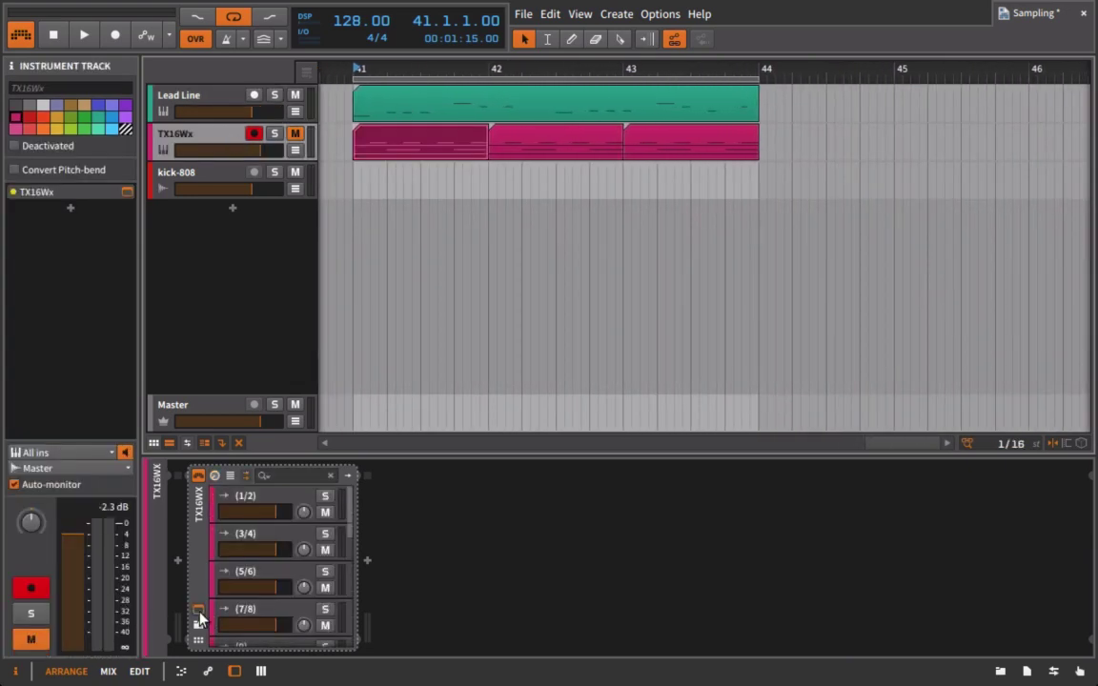
pyautogui.click(199, 610)
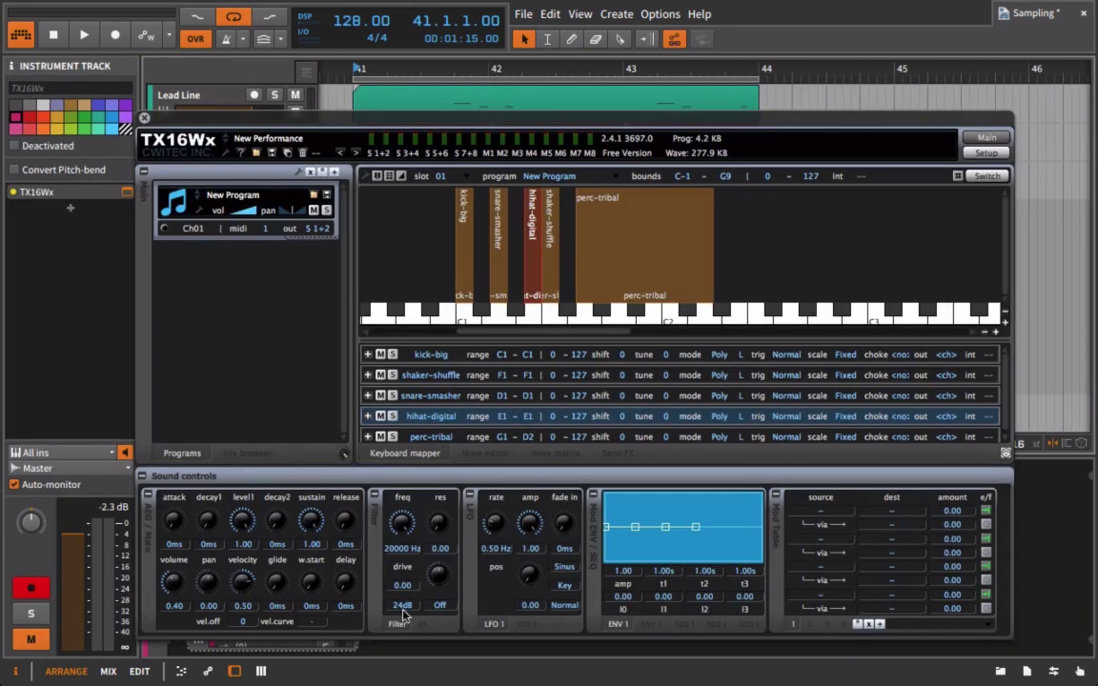
# - Select the kick-big region in the keyboard mapper and unmute the TX16Wx track
pyautogui.click(464, 239)
pyautogui.click(465, 322)
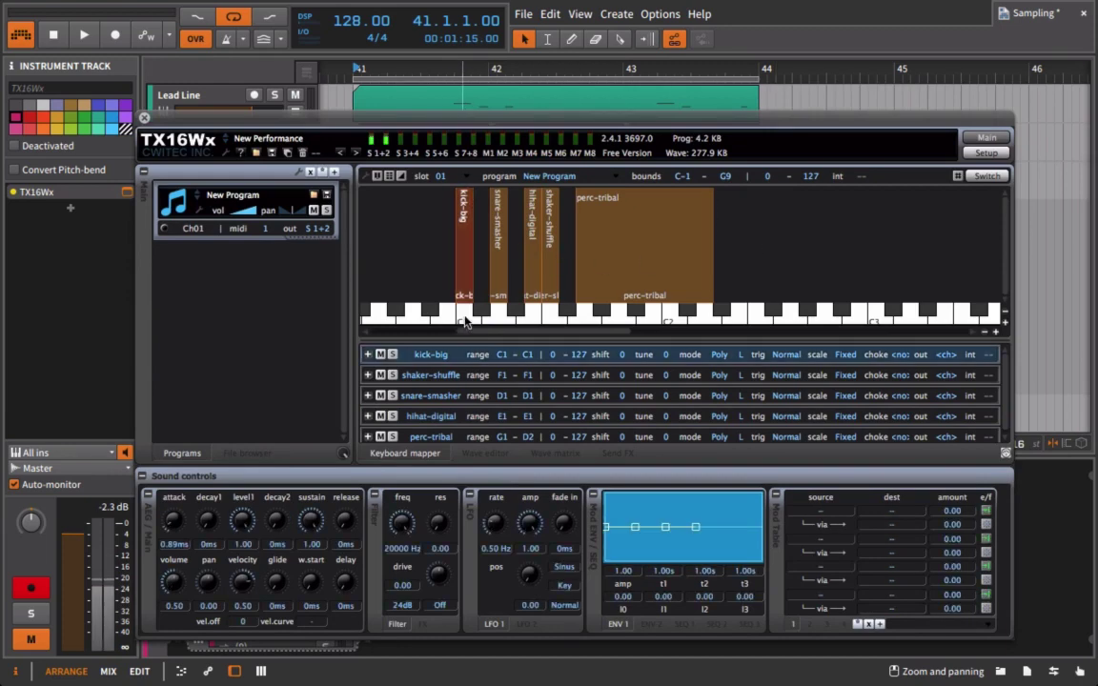
pyautogui.click(466, 323)
pyautogui.moveTo(292, 117); pyautogui.dragTo(293, 201)
pyautogui.click(295, 134)
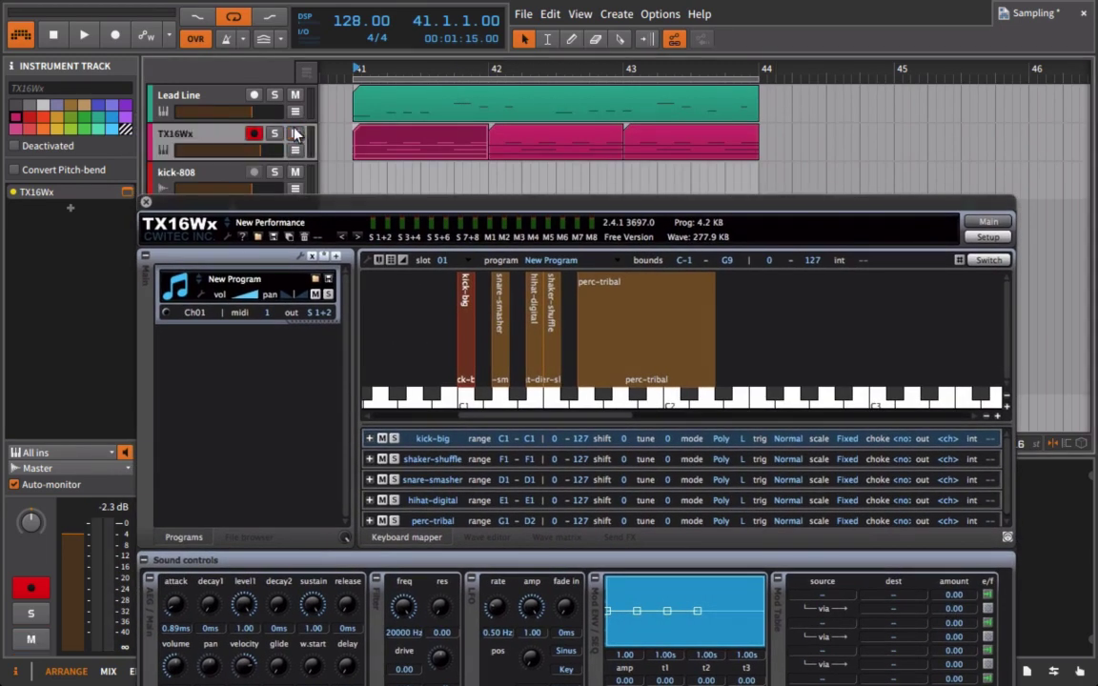
# - Audition the mapped drum samples from the sampler's keyboard, starting with kick-big on C1
pyautogui.click(467, 405)
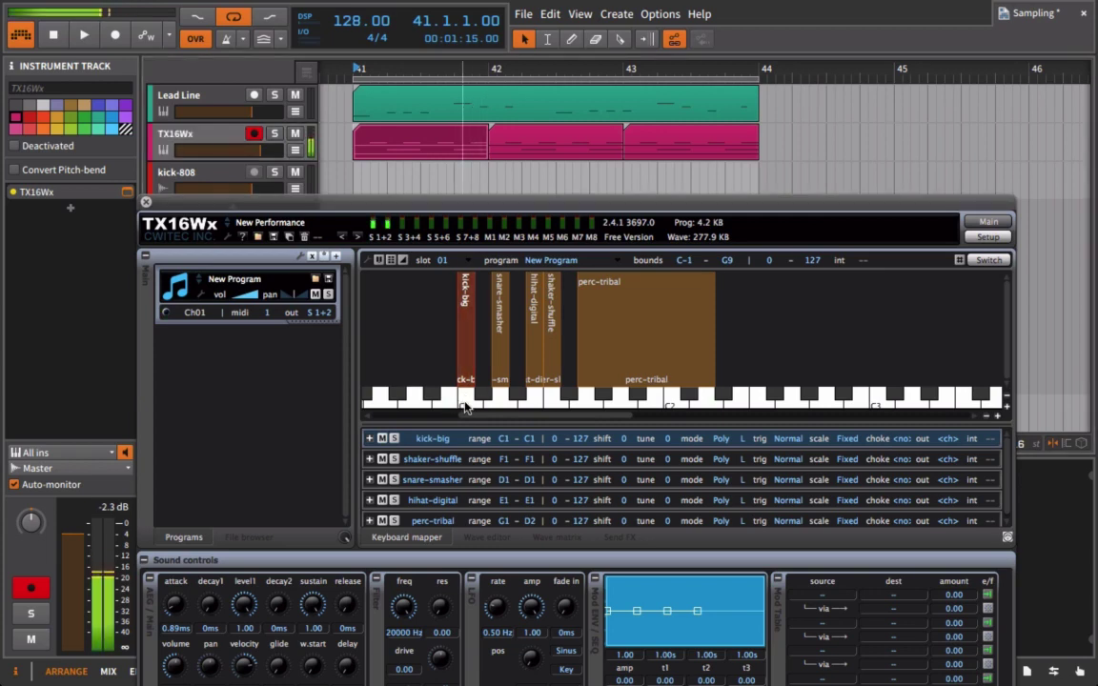
pyautogui.click(498, 406)
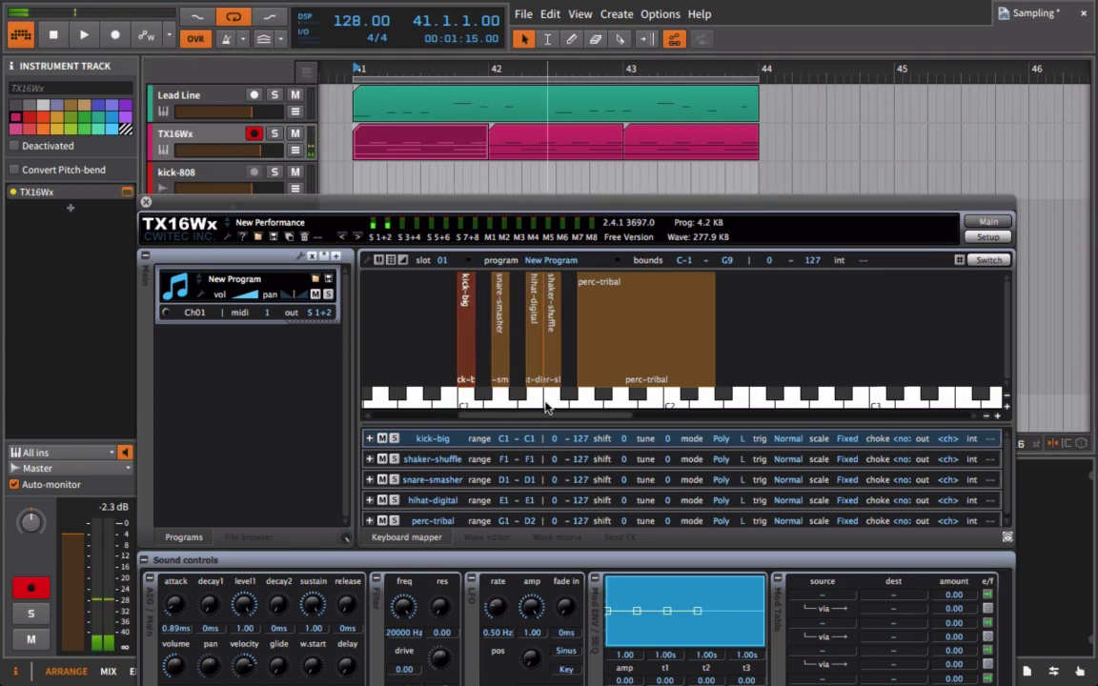
pyautogui.moveTo(381, 202); pyautogui.dragTo(375, 8)
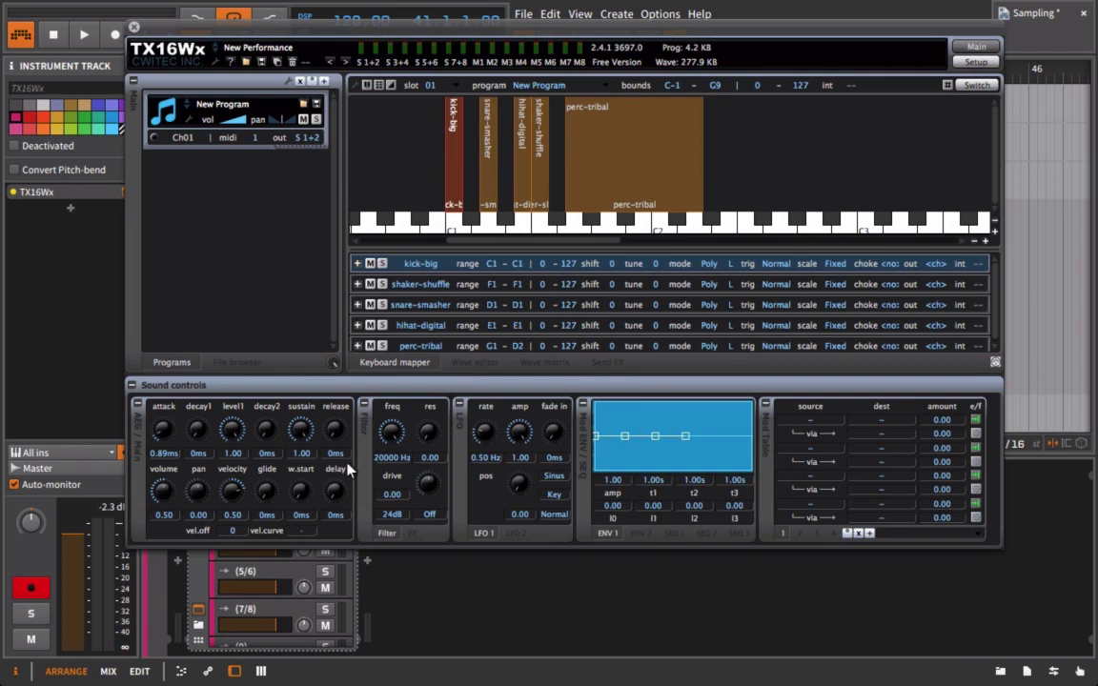
# - Set the kick-big region's release to about 449.4 ms and audition the kick on C1
pyautogui.click(452, 228)
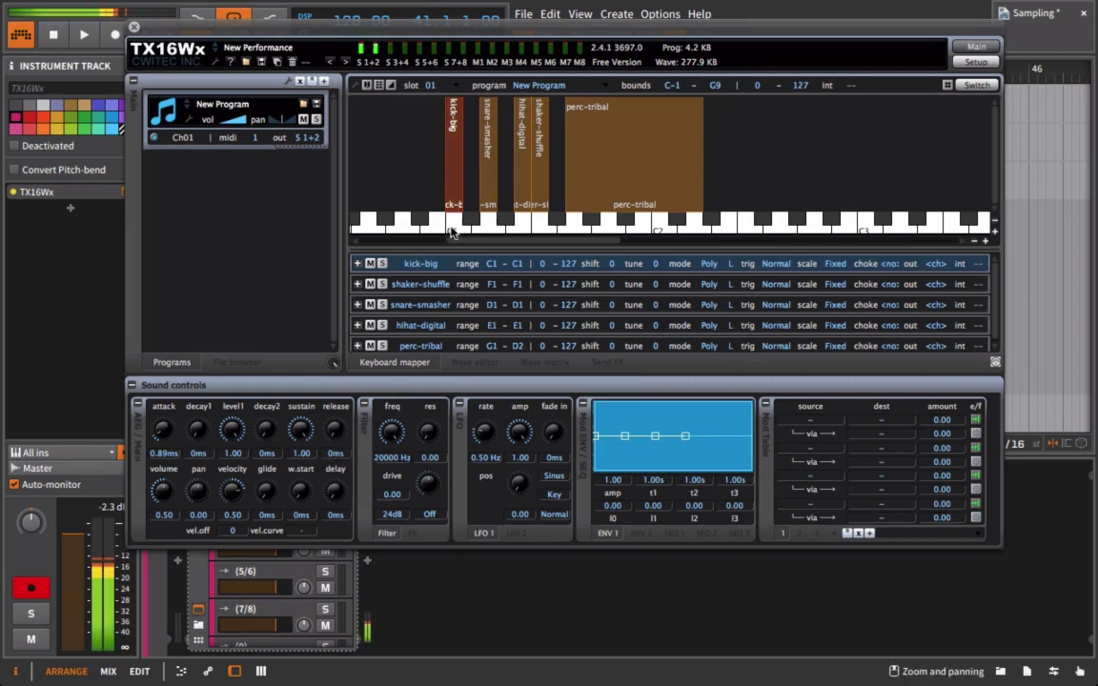
pyautogui.click(451, 228)
pyautogui.moveTo(340, 456); pyautogui.dragTo(395, 462)
pyautogui.click(449, 227)
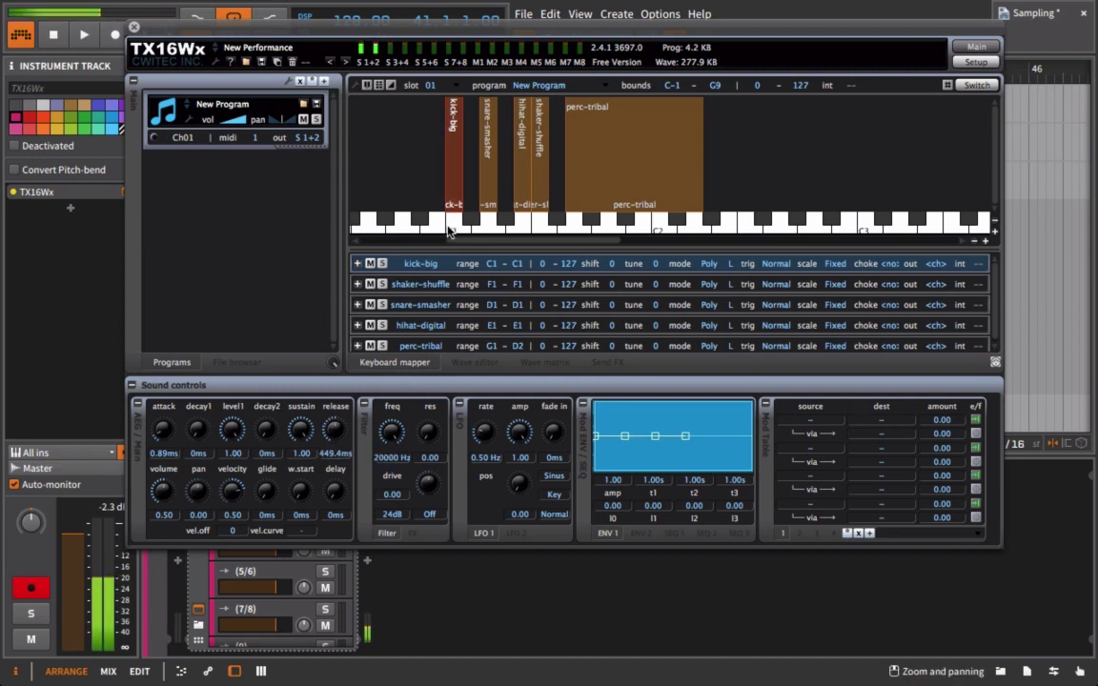
pyautogui.click(450, 227)
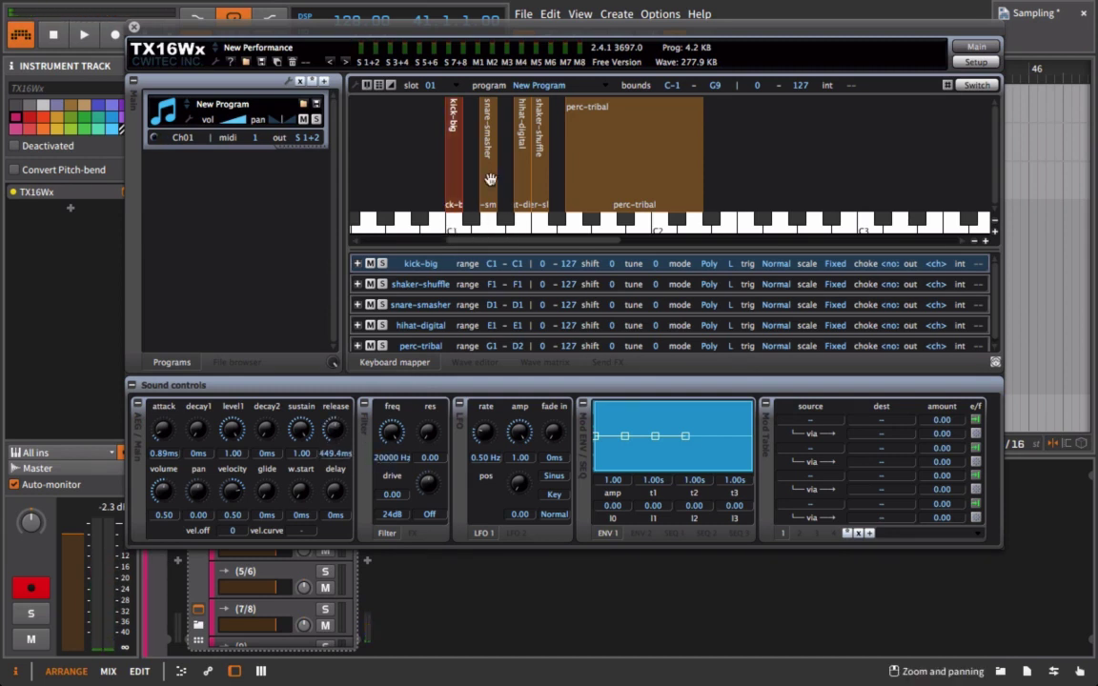
# - Check the sound settings of the snare-smasher, hihat-digital and shaker-shuffle regions in turn
pyautogui.click(489, 184)
pyautogui.click(531, 169)
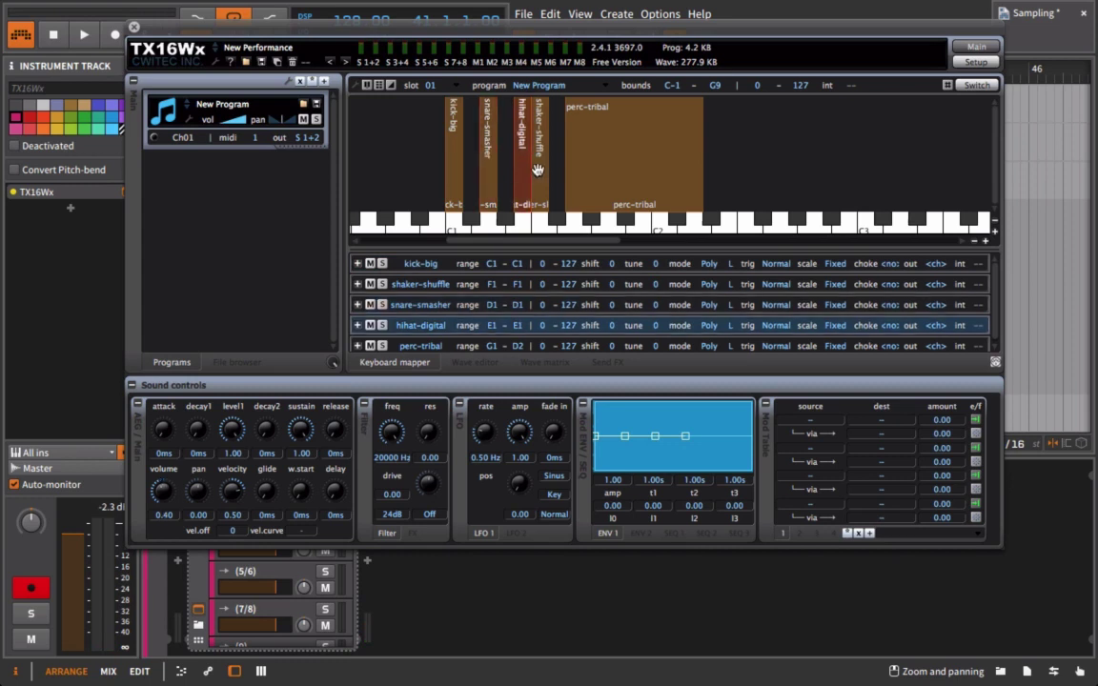
pyautogui.click(540, 173)
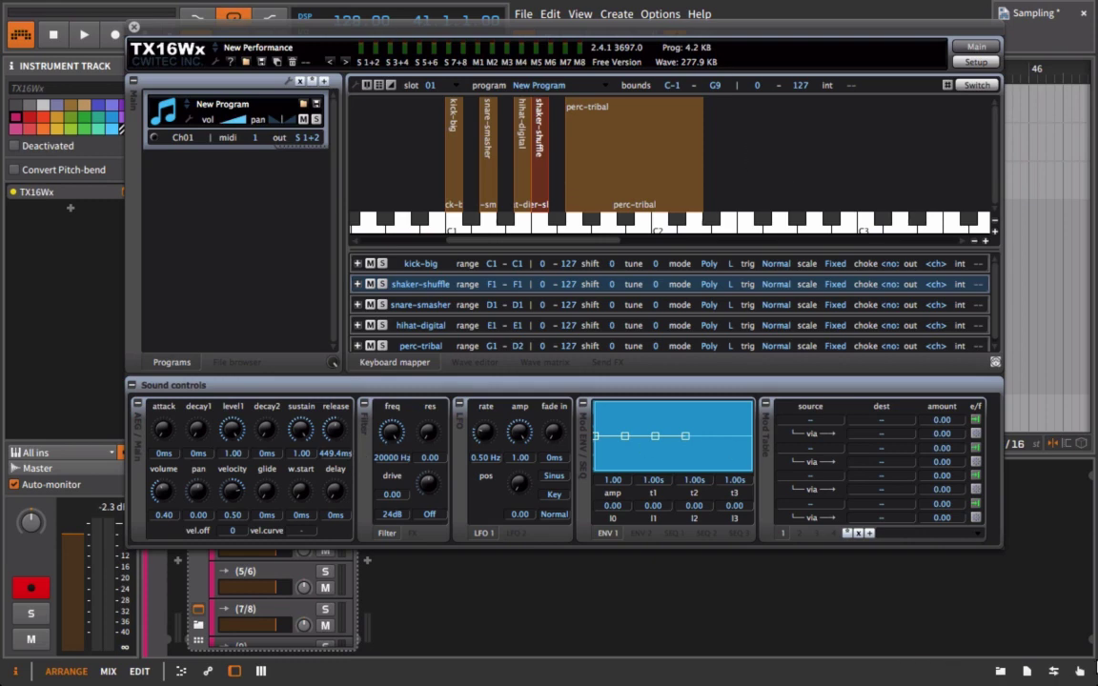
# - Show the sample browser beside the sampler window and browse the 99 Drum Samples list for another drum sound
pyautogui.click(1000, 671)
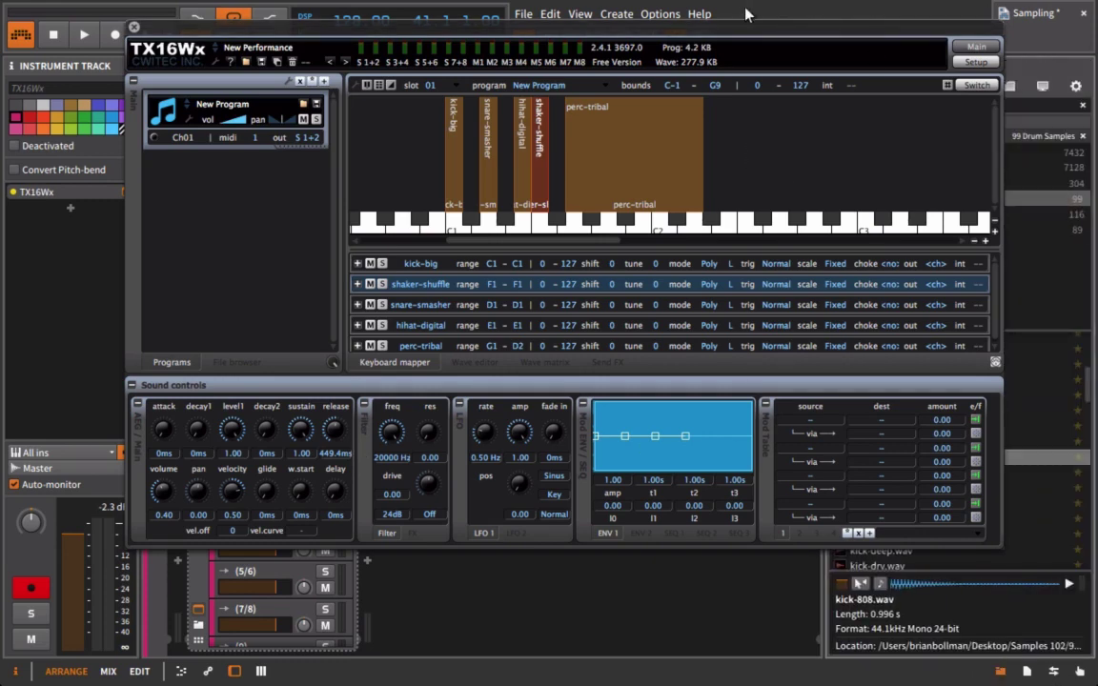
pyautogui.click(699, 35)
pyautogui.moveTo(700, 30); pyautogui.dragTo(461, 31)
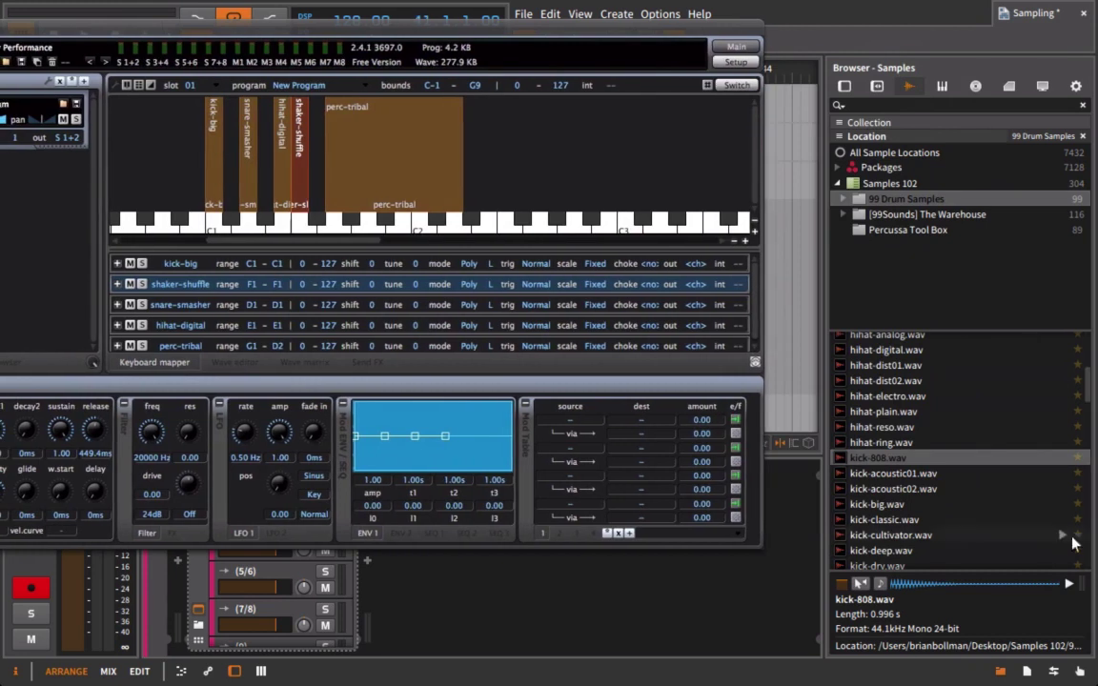
pyautogui.scroll(-12, 967, 536)
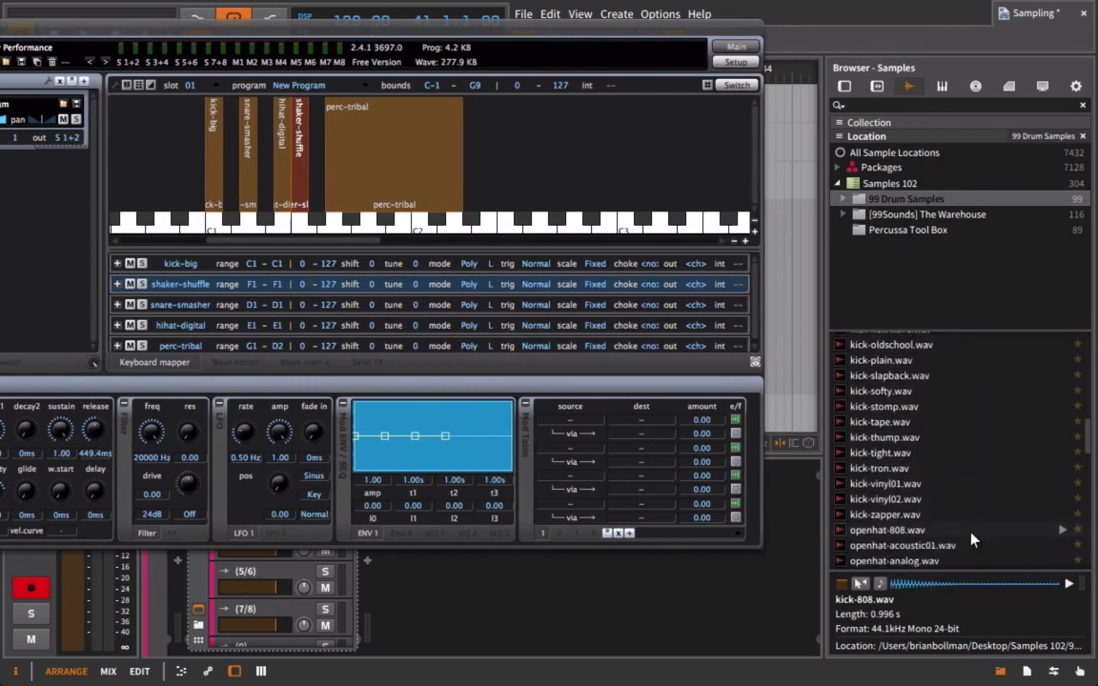
pyautogui.scroll(-10, 967, 538)
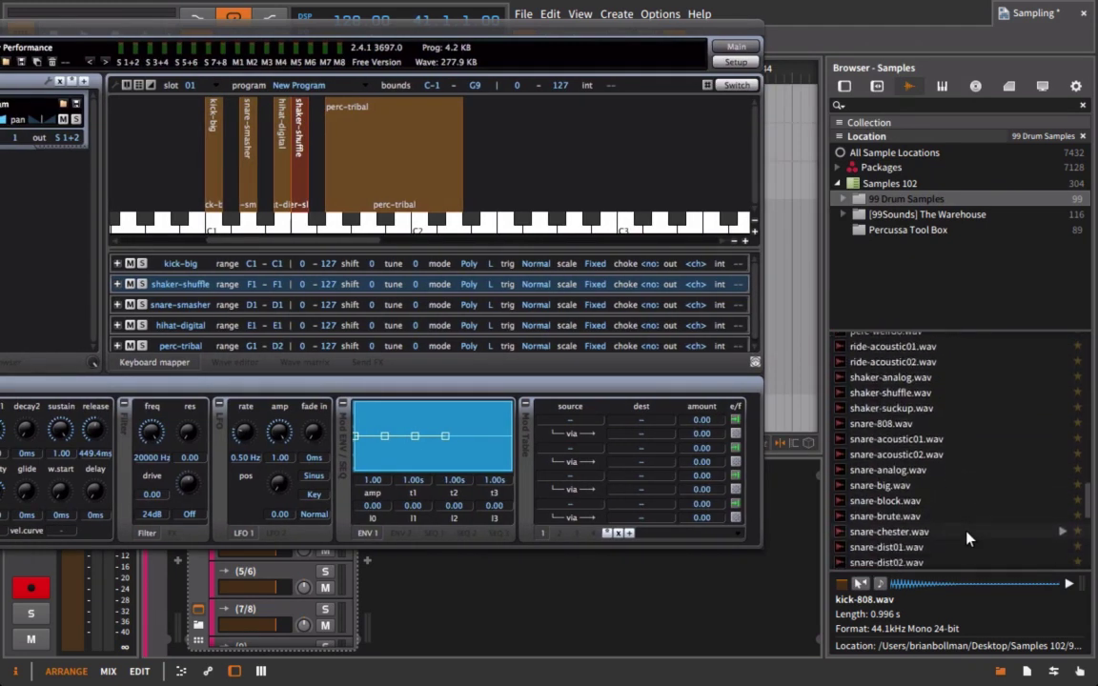
pyautogui.scroll(-4, 967, 539)
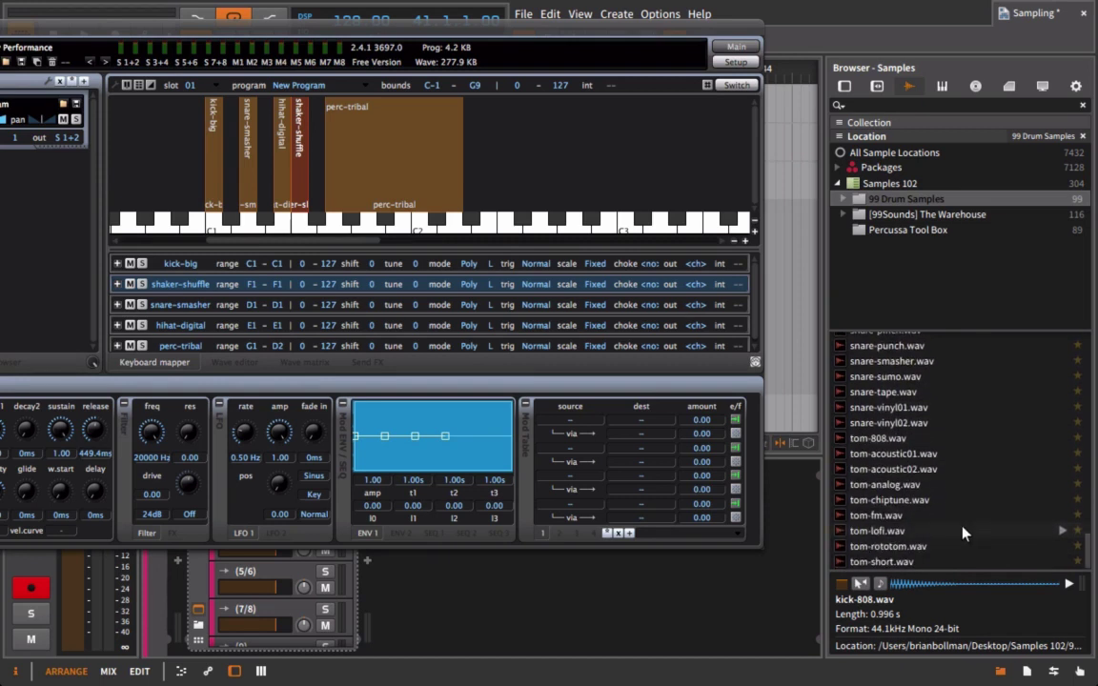
pyautogui.scroll(15, 967, 539)
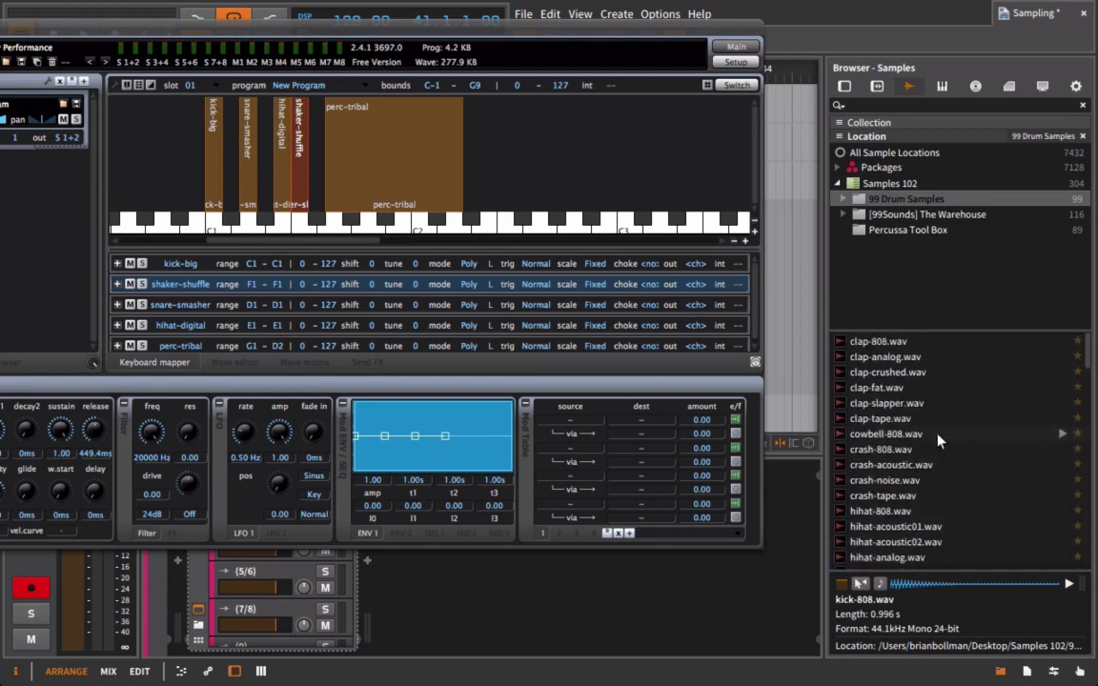
# - Preview the crash-acoustic, crash-noise and crash-tape samples
pyautogui.click(1063, 465)
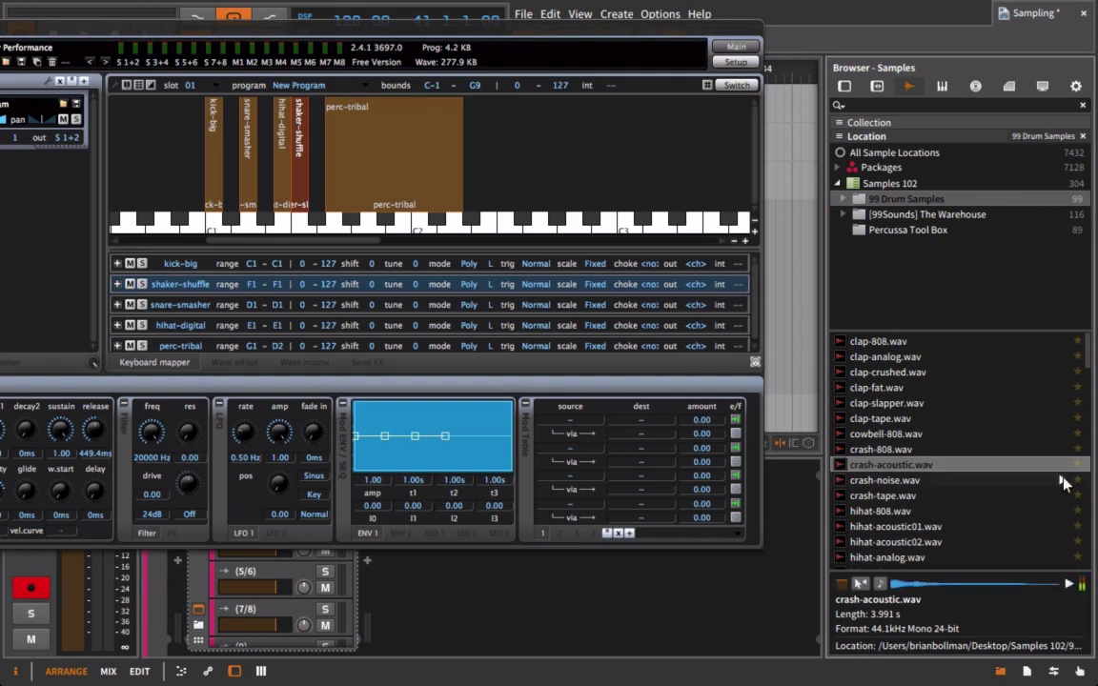
pyautogui.click(1061, 480)
pyautogui.click(1060, 495)
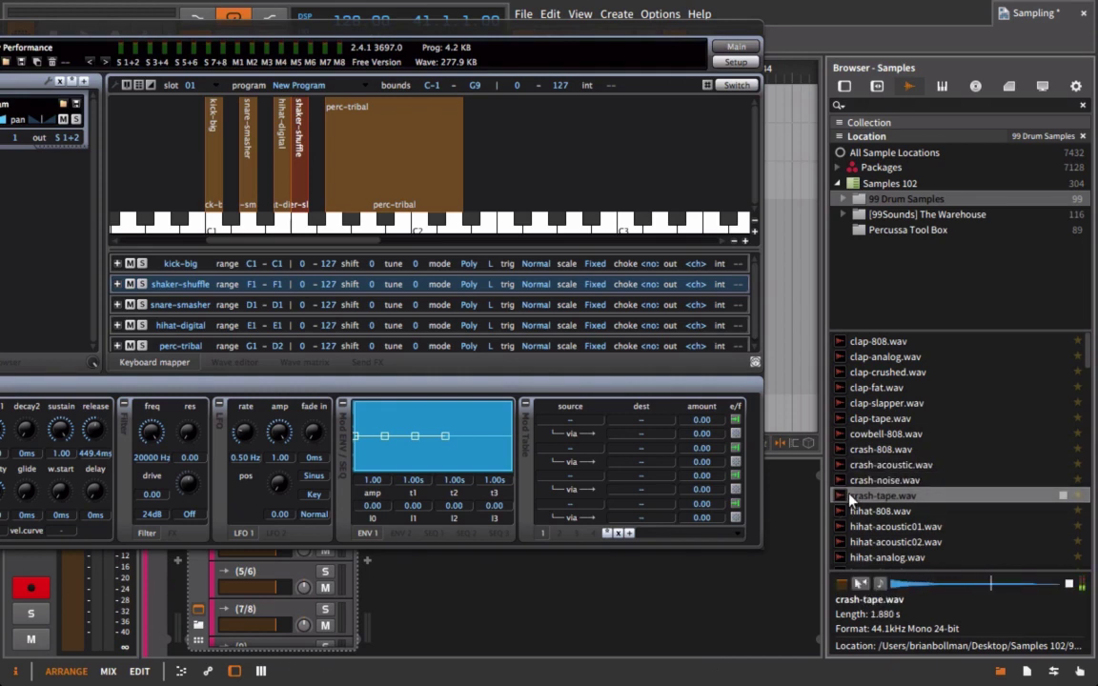
# - Add crash-tape.wav to the keyboard map on A1 only, with the perc-tribal region limited to G1
pyautogui.moveTo(851, 502); pyautogui.dragTo(334, 159)
pyautogui.click(444, 170)
pyautogui.moveTo(497, 148); pyautogui.dragTo(375, 141)
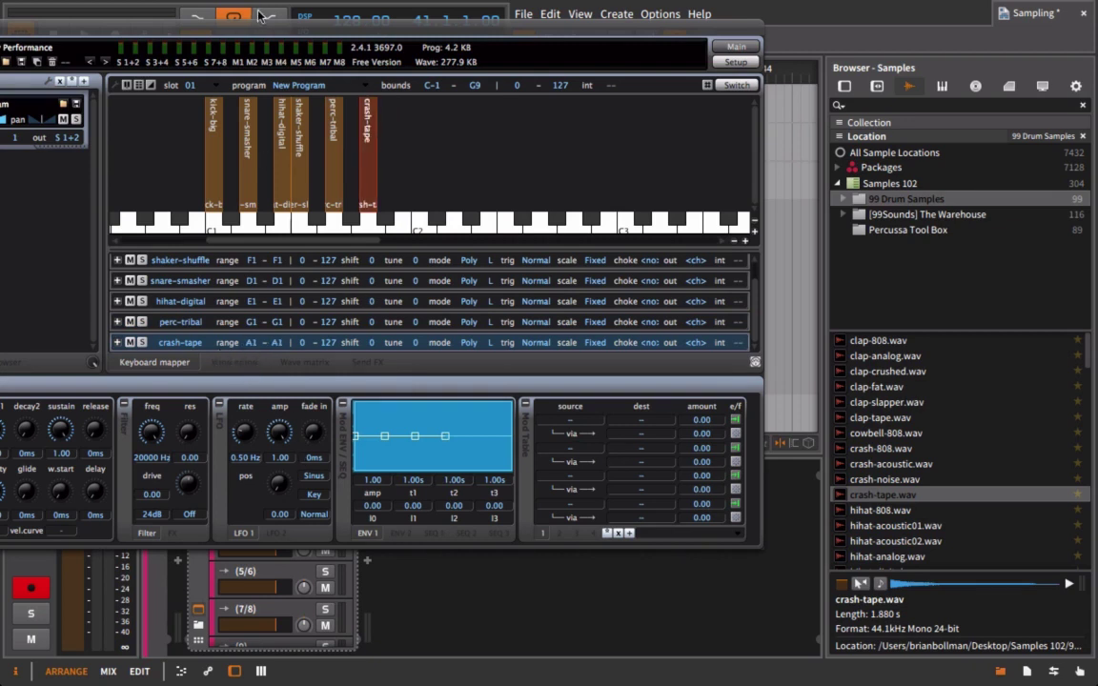
pyautogui.moveTo(303, 25); pyautogui.dragTo(476, 26)
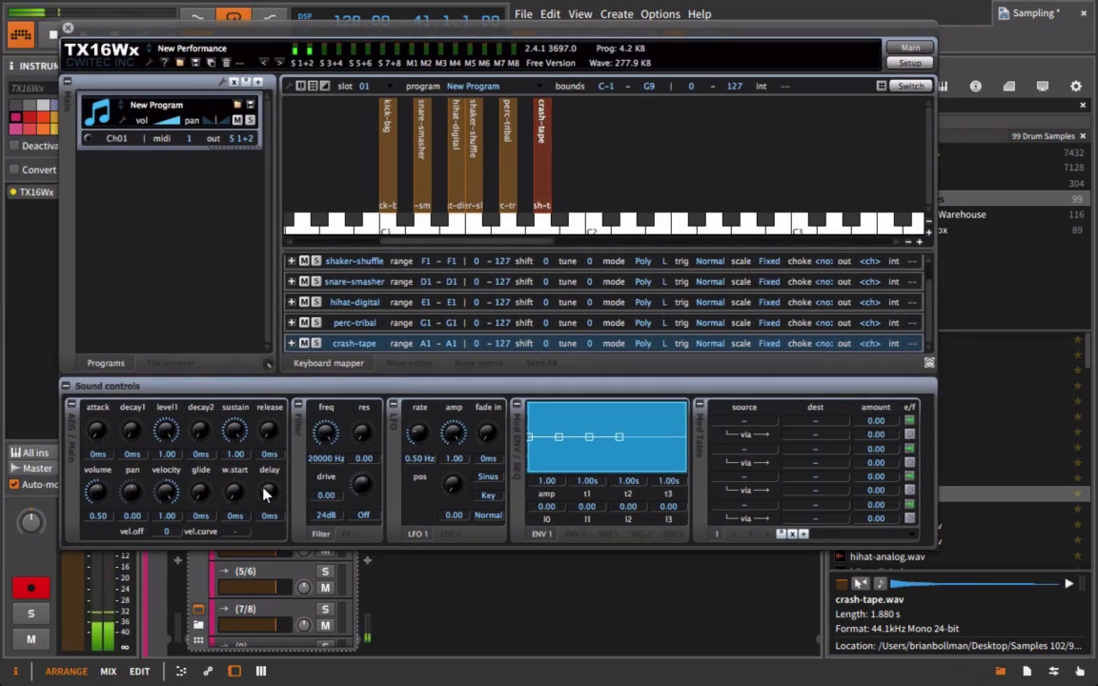
# - Set the crash-tape region's release to 38.00 s, audition it on A1 and close the sampler window
pyautogui.moveTo(270, 457); pyautogui.dragTo(535, 443)
pyautogui.click(554, 233)
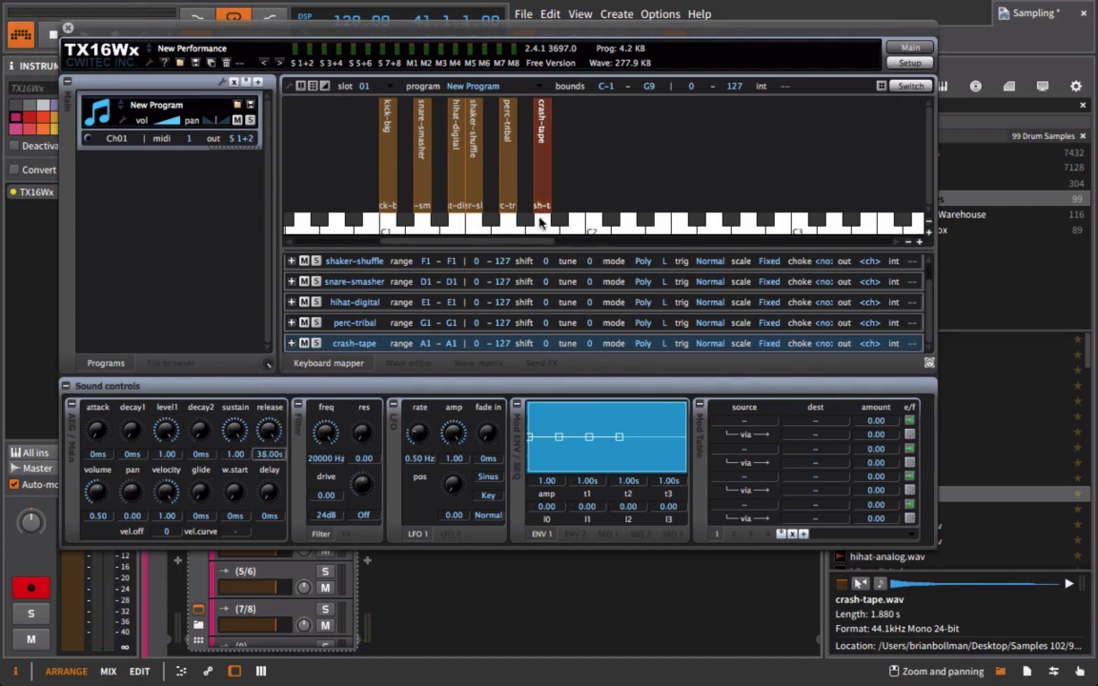
pyautogui.click(69, 30)
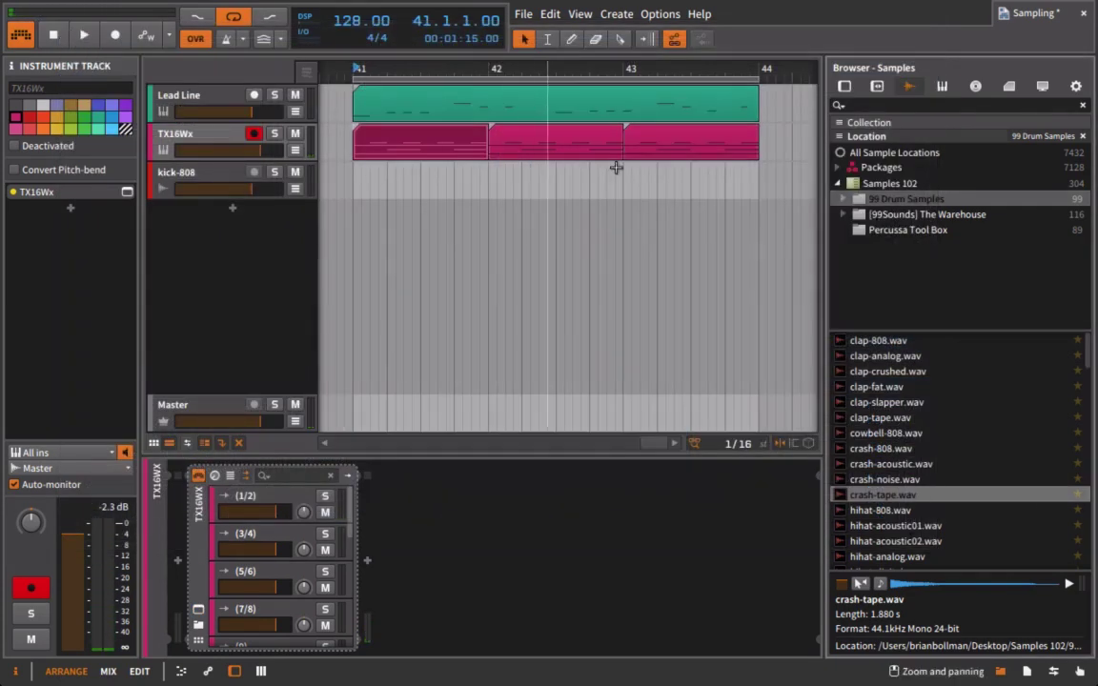
# - Add a 1/16 crash note on A0 at the start of bar 42 in the TX16Wx drum clips
pyautogui.doubleClick(514, 145)
pyautogui.scroll(2, 471, 461)
pyautogui.click(251, 479)
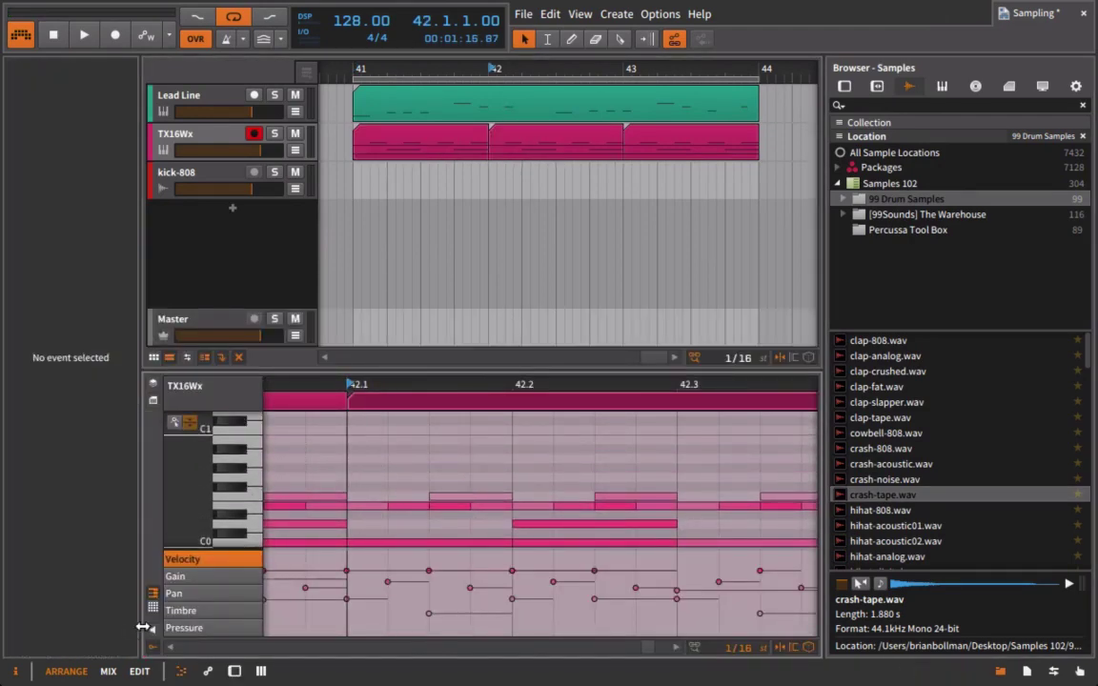
pyautogui.click(232, 411)
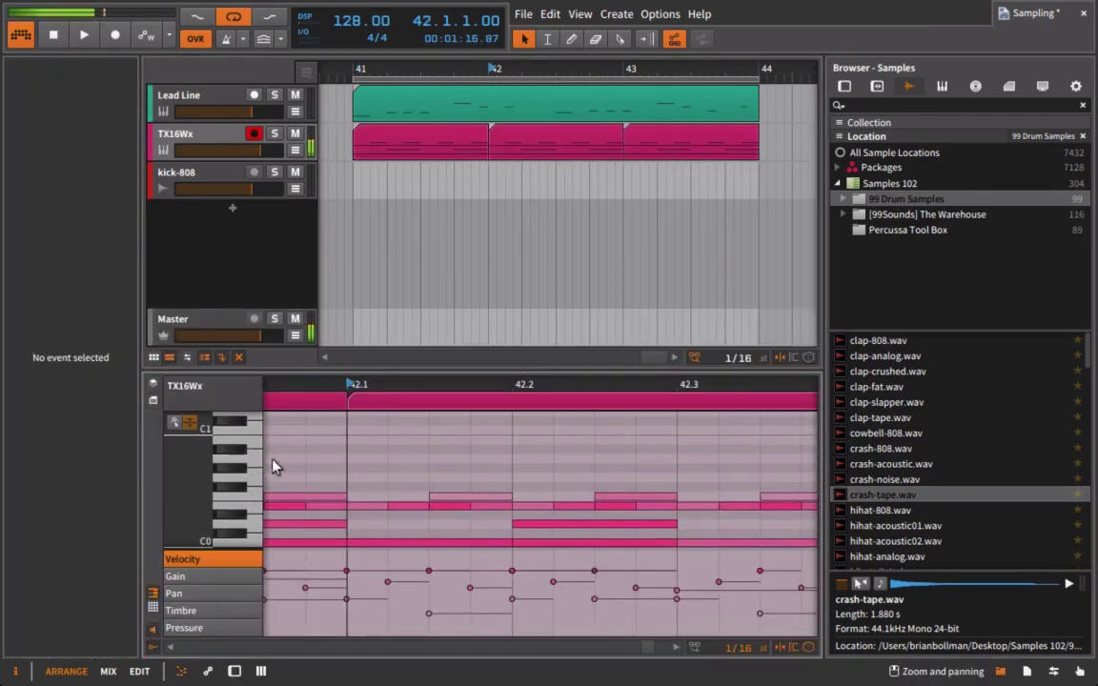
pyautogui.doubleClick(358, 459)
pyautogui.moveTo(345, 379); pyautogui.dragTo(423, 379)
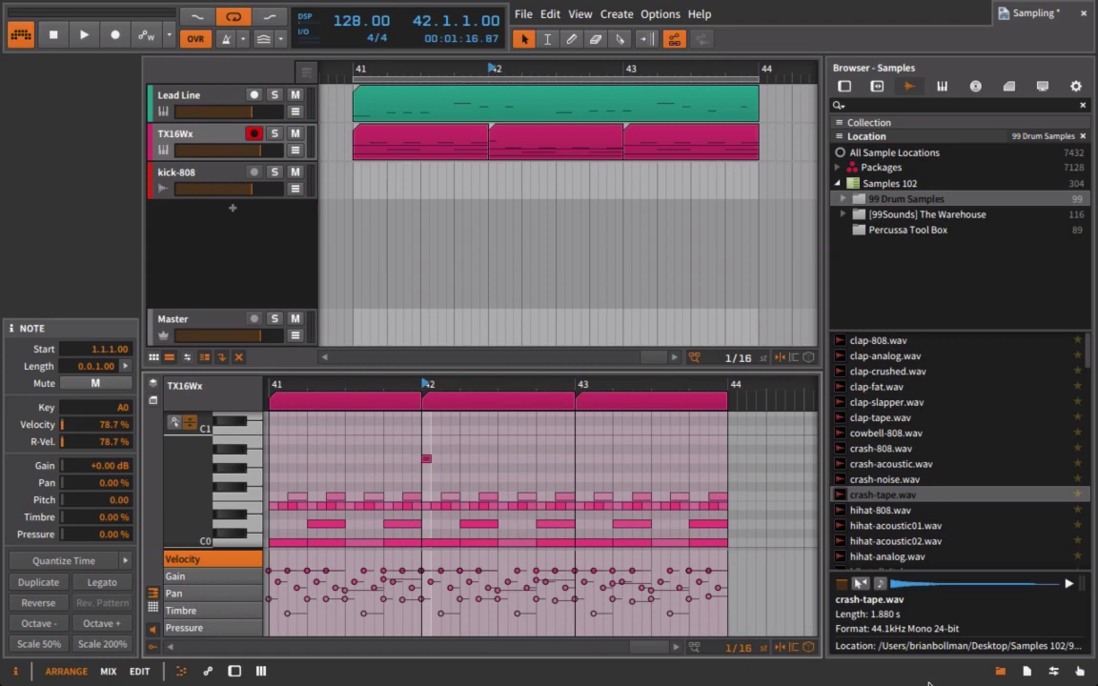
# - Play the loop from bar 41 and add a second 1/16 crash note on A0 at beat 3 of bar 43
pyautogui.hscroll(-1, 459, 418)
pyautogui.hscroll(-3, 458, 417)
pyautogui.click(377, 388)
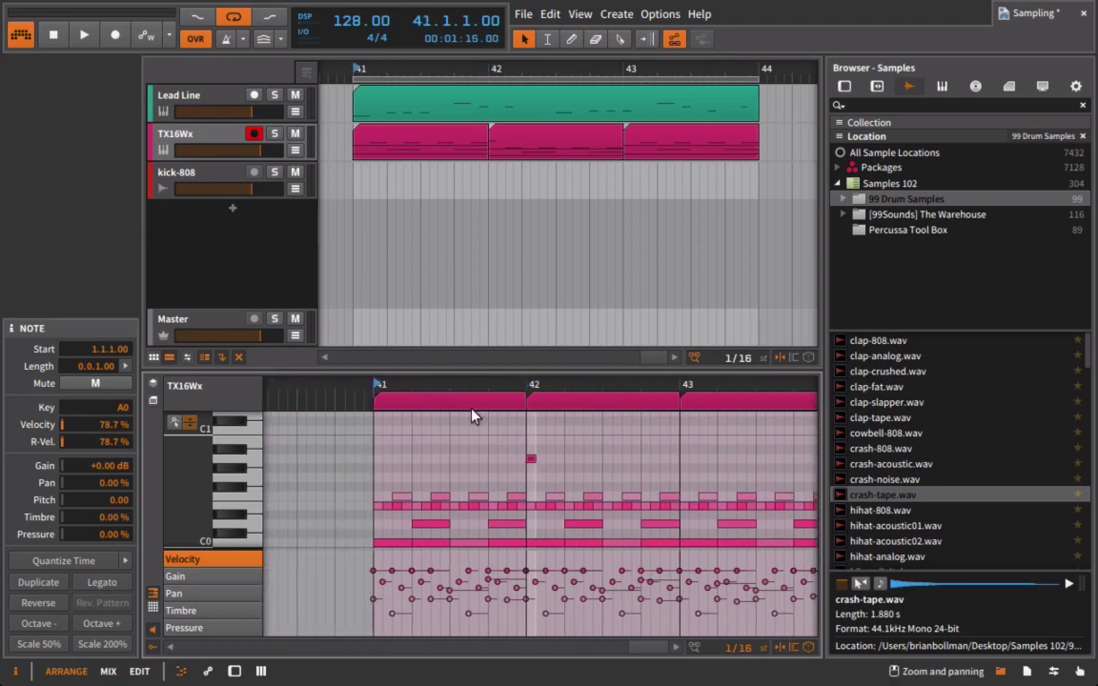
pyautogui.press('space')
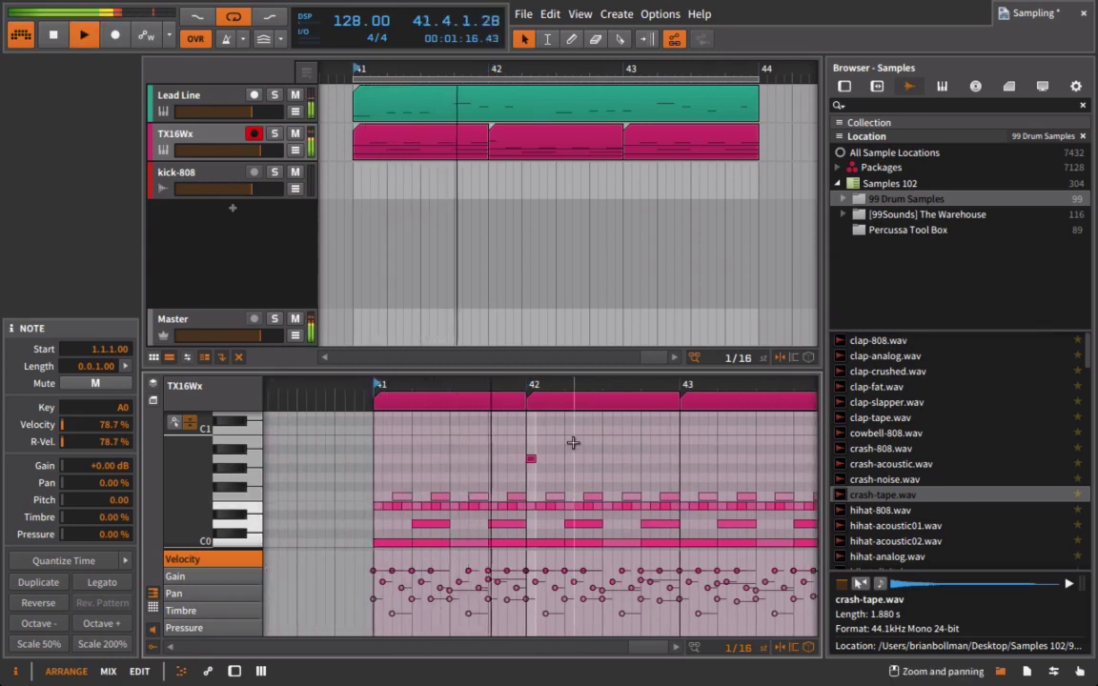
pyautogui.hscroll(3, 625, 468)
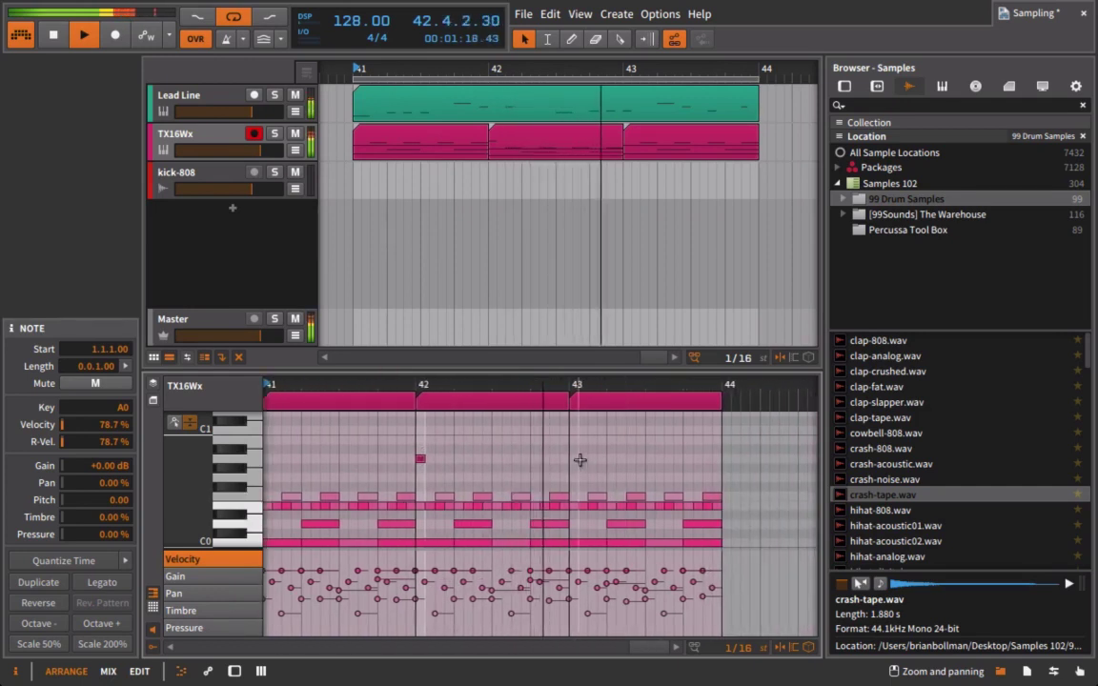
pyautogui.doubleClick(649, 459)
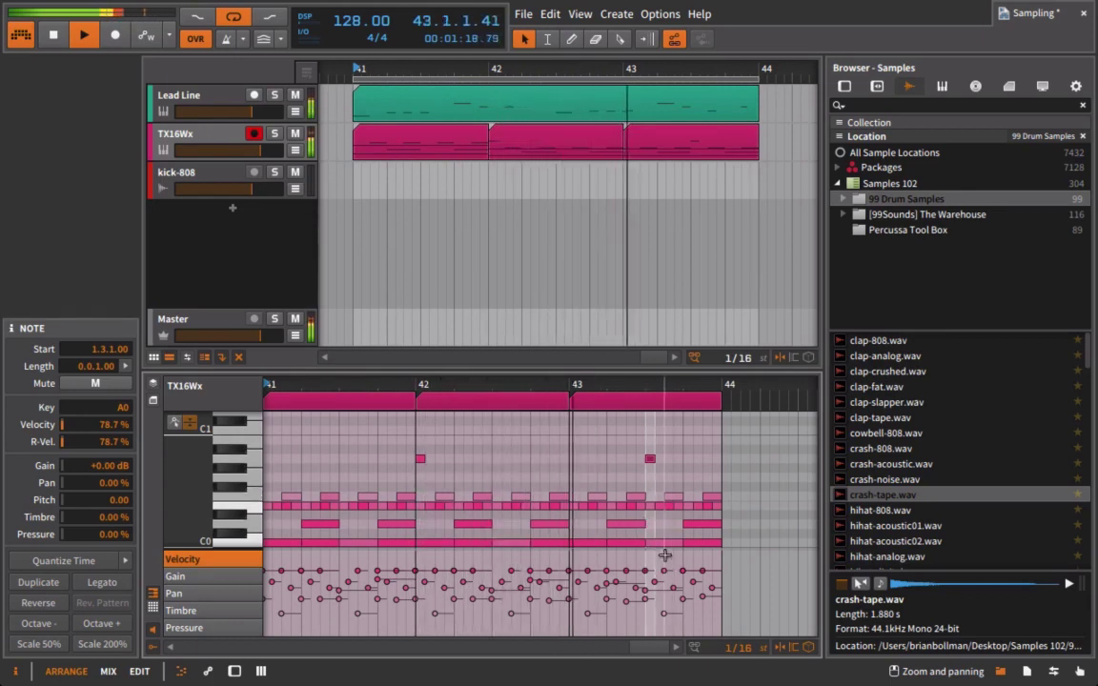
# - Stop playback, set the crash-tape region's volume to 0.60 in the sampler and close its window
pyautogui.click(203, 139)
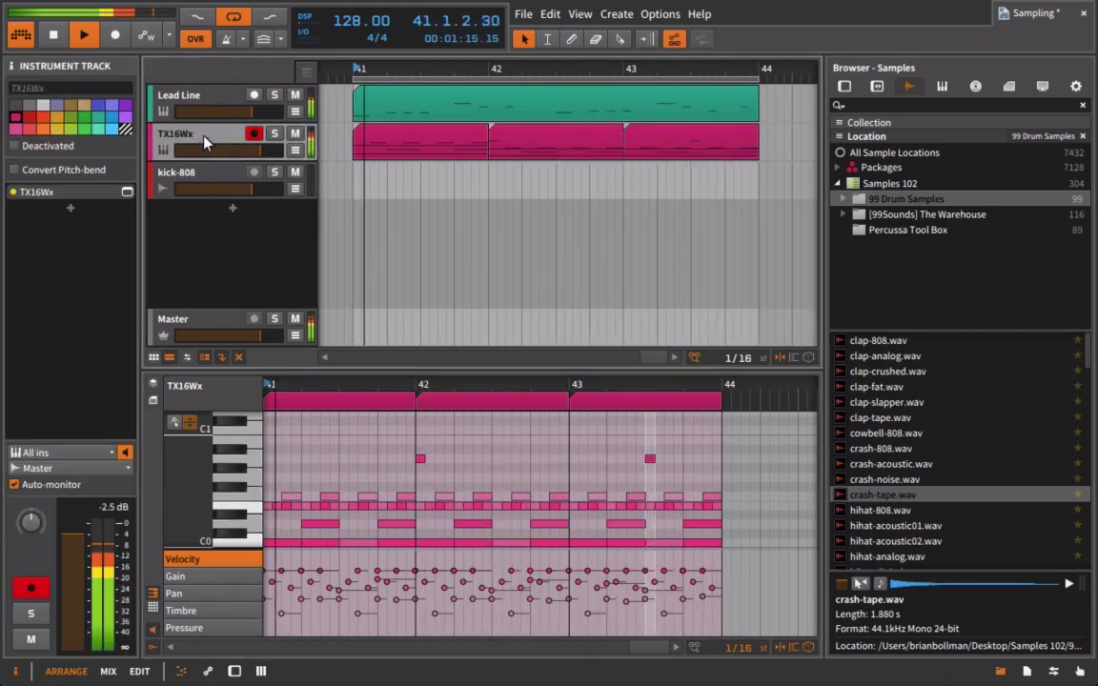
pyautogui.press('d')
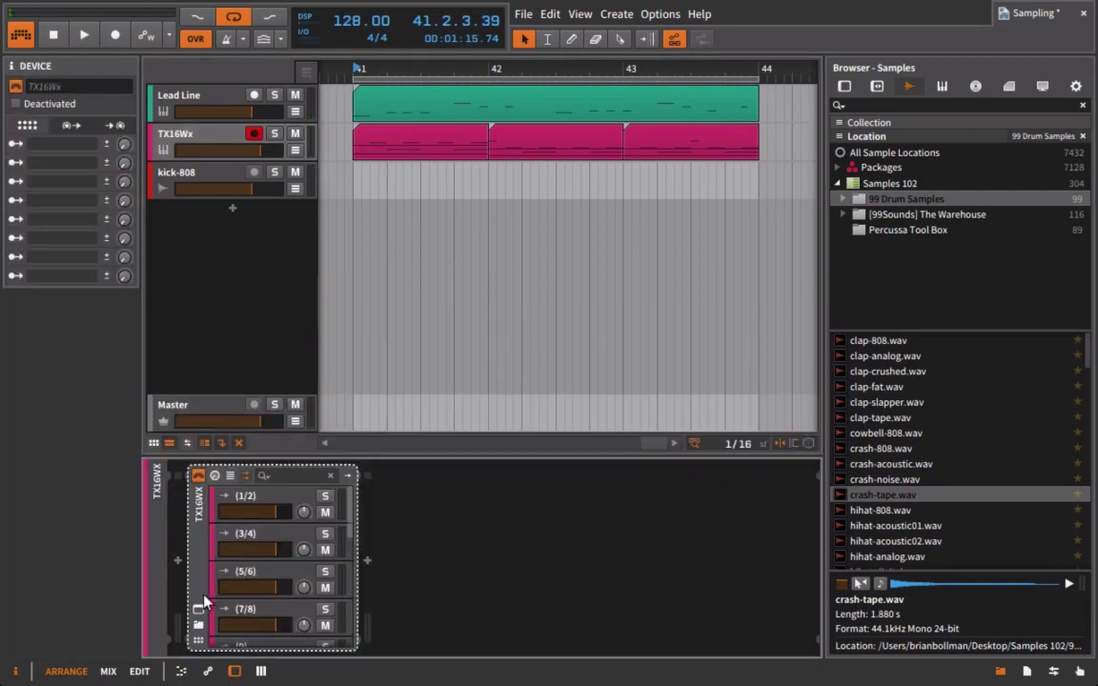
pyautogui.click(198, 613)
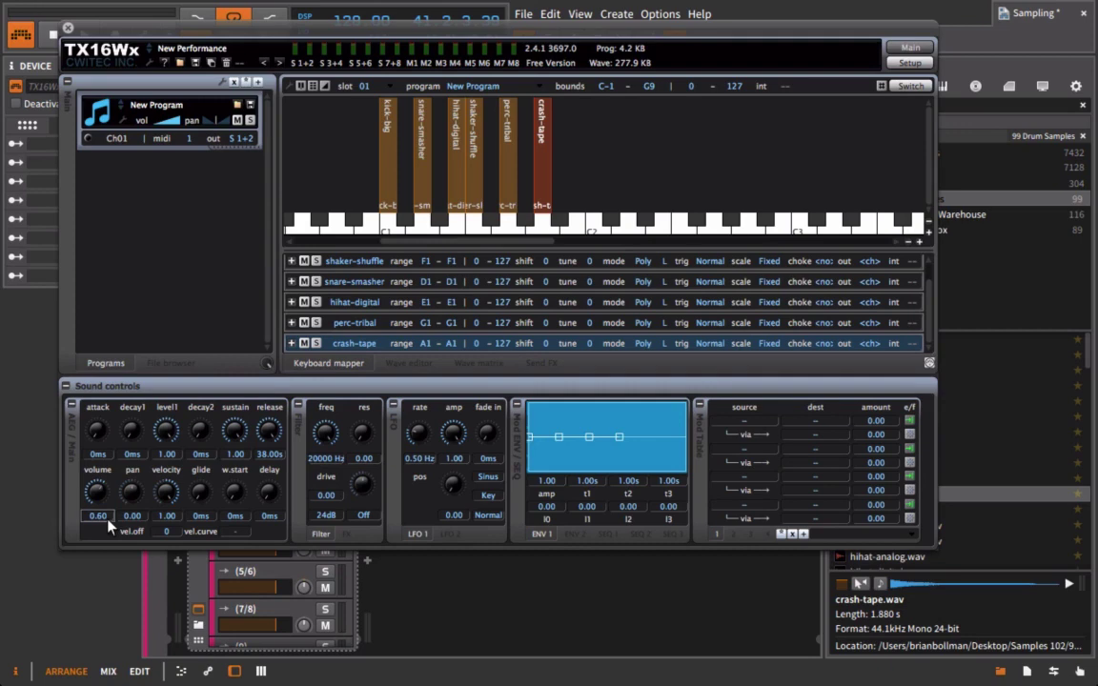
pyautogui.click(67, 27)
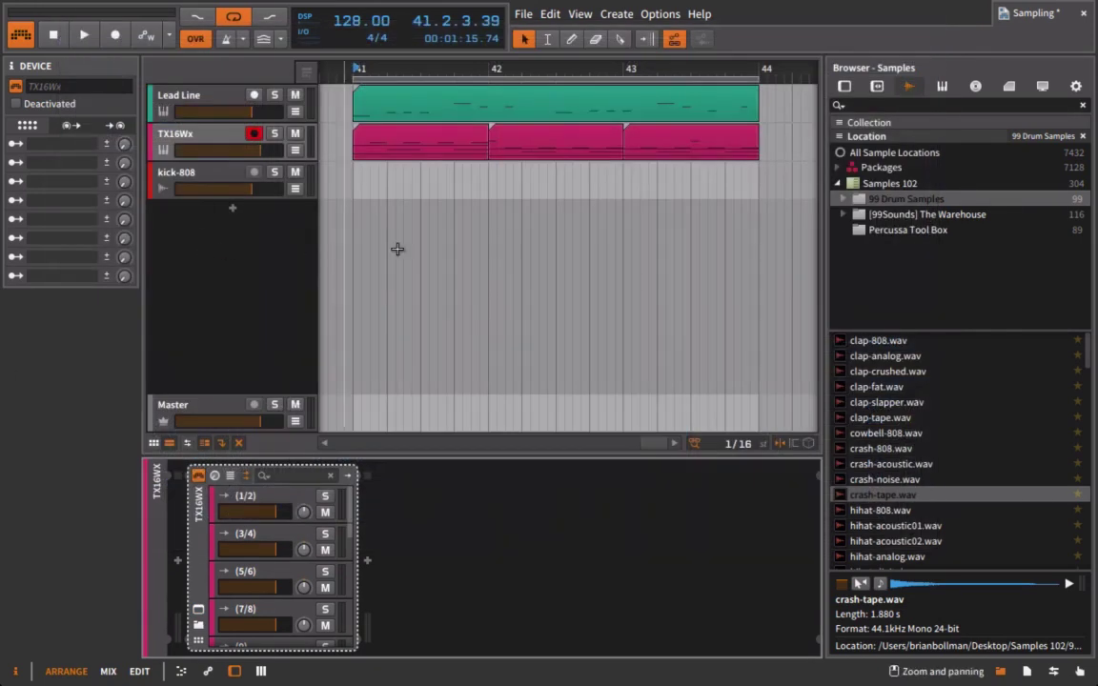
# - Place crash-tape.wav as an audio clip on the kick-808 track to check its length, and delete the clip again
pyautogui.moveTo(876, 494); pyautogui.dragTo(417, 185)
pyautogui.click(232, 178)
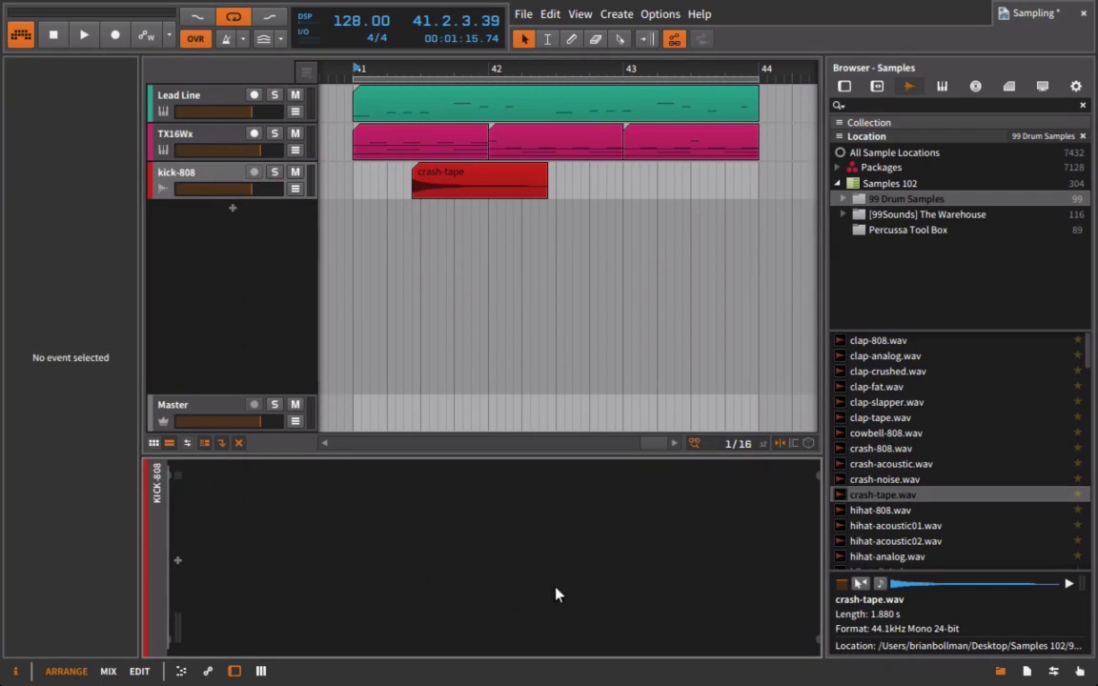
pyautogui.click(458, 186)
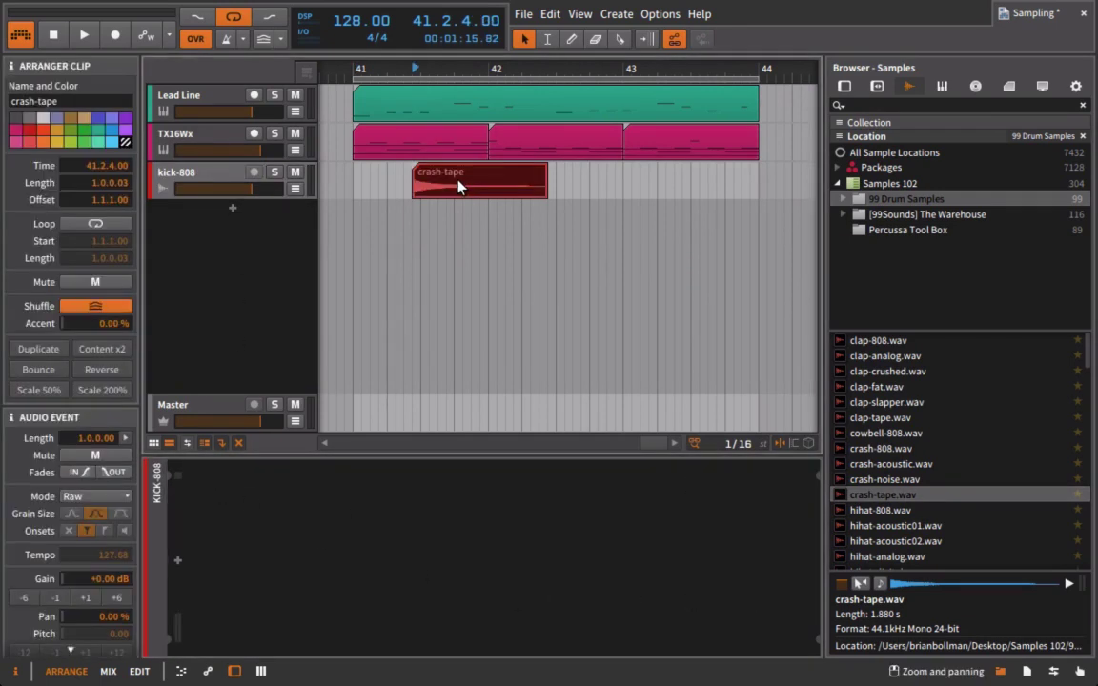
pyautogui.press('Delete')
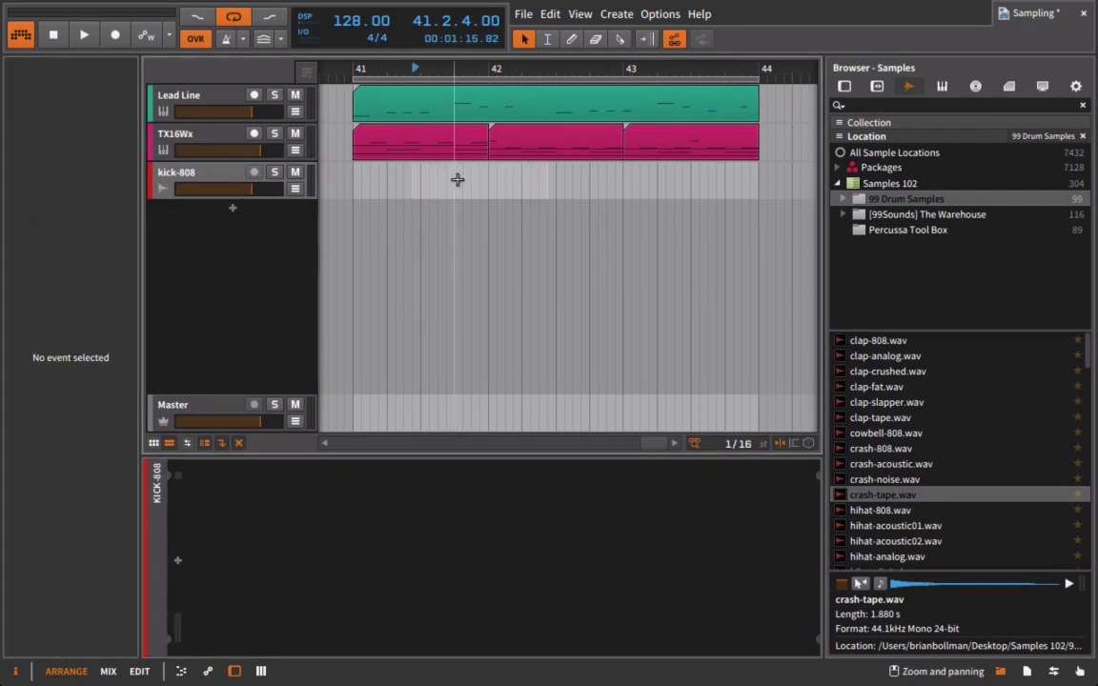
# - Delete the kick-808 track and save the project
pyautogui.click(160, 185)
pyautogui.press('Delete')
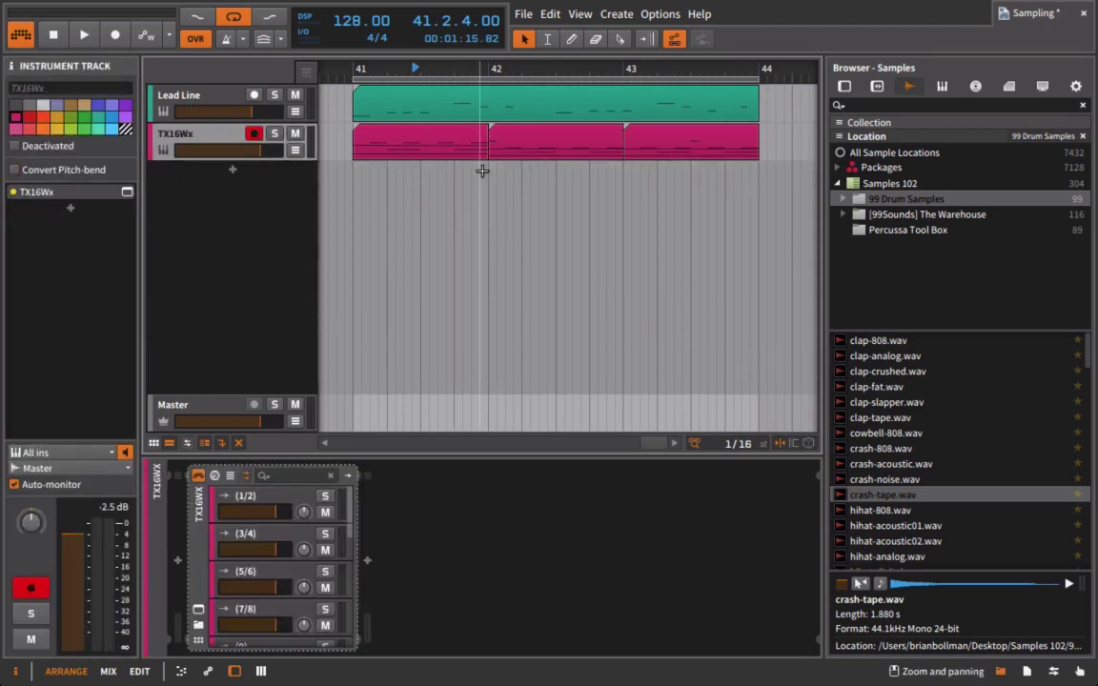
pyautogui.hotkey('ctrl', 's')
# - Delete all output chains of the TX16Wx device, from (1/2) through (16)
pyautogui.click(255, 512)
pyautogui.scroll(-10, 256, 553)
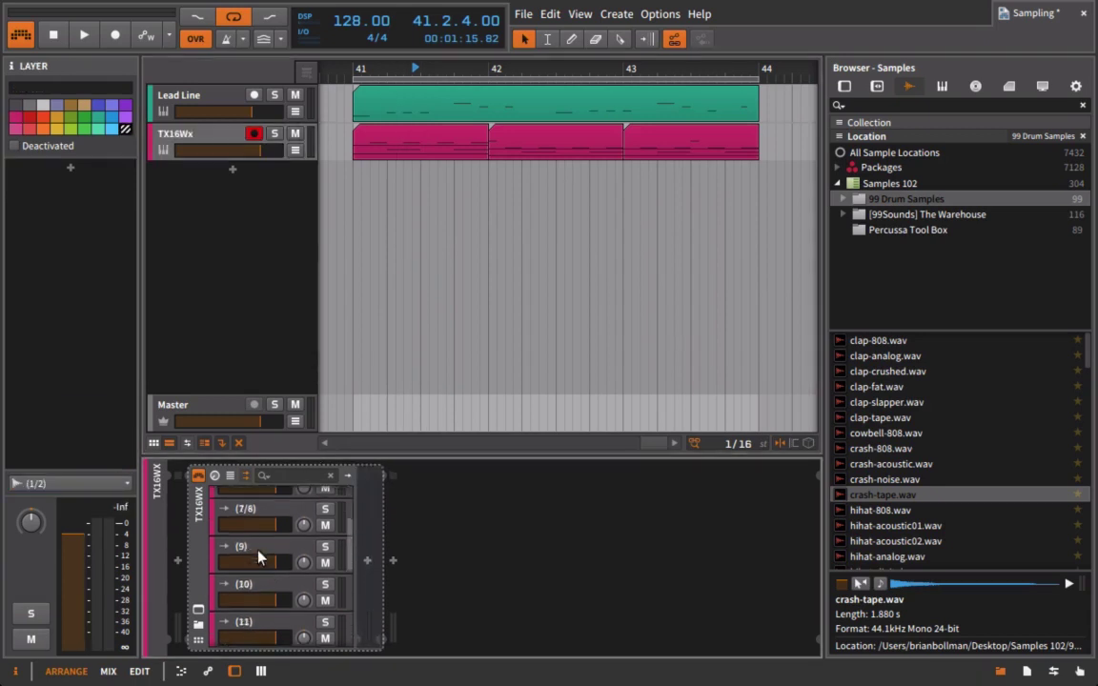
pyautogui.keyDown('shift'); pyautogui.click(249, 578); pyautogui.keyUp('shift')
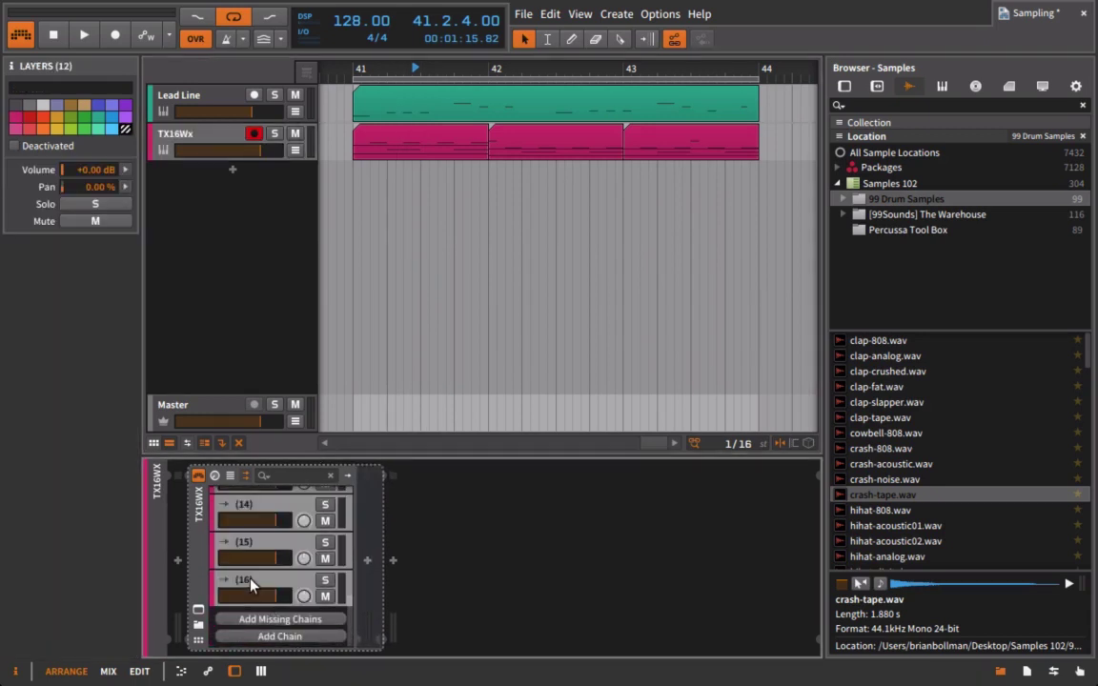
pyautogui.press('Delete')
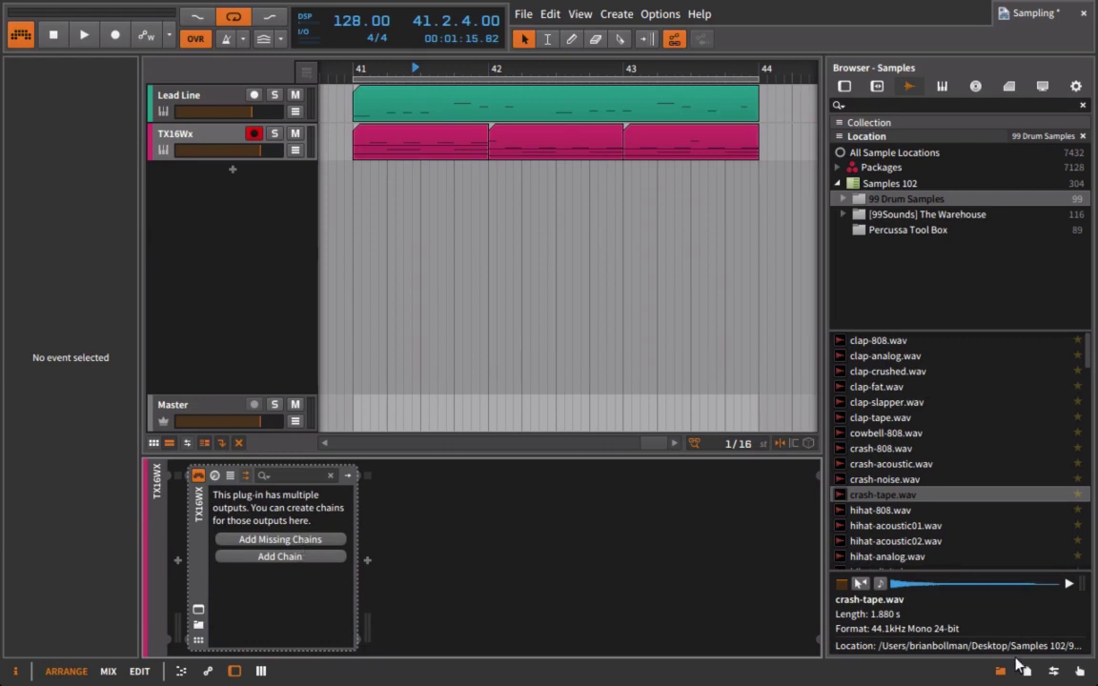
# - With the browser hidden, save the project and add all missing output chains to the TX16Wx device
pyautogui.press('b')
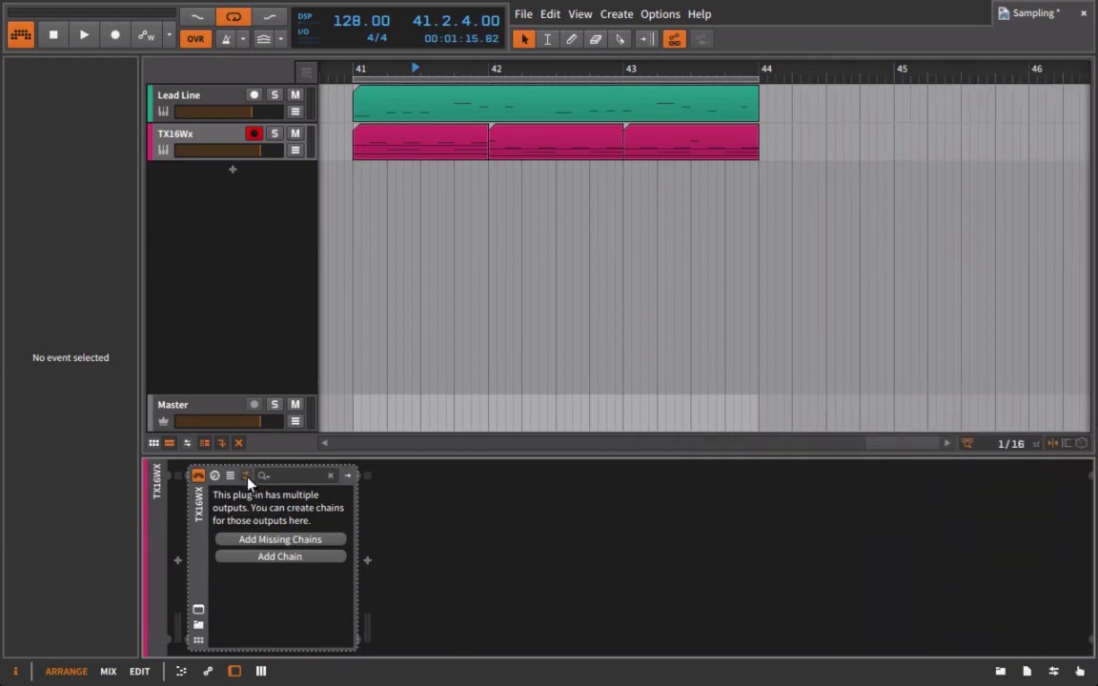
pyautogui.hotkey('ctrl', 's')
pyautogui.hotkey('ctrl', 's')
pyautogui.click(266, 542)
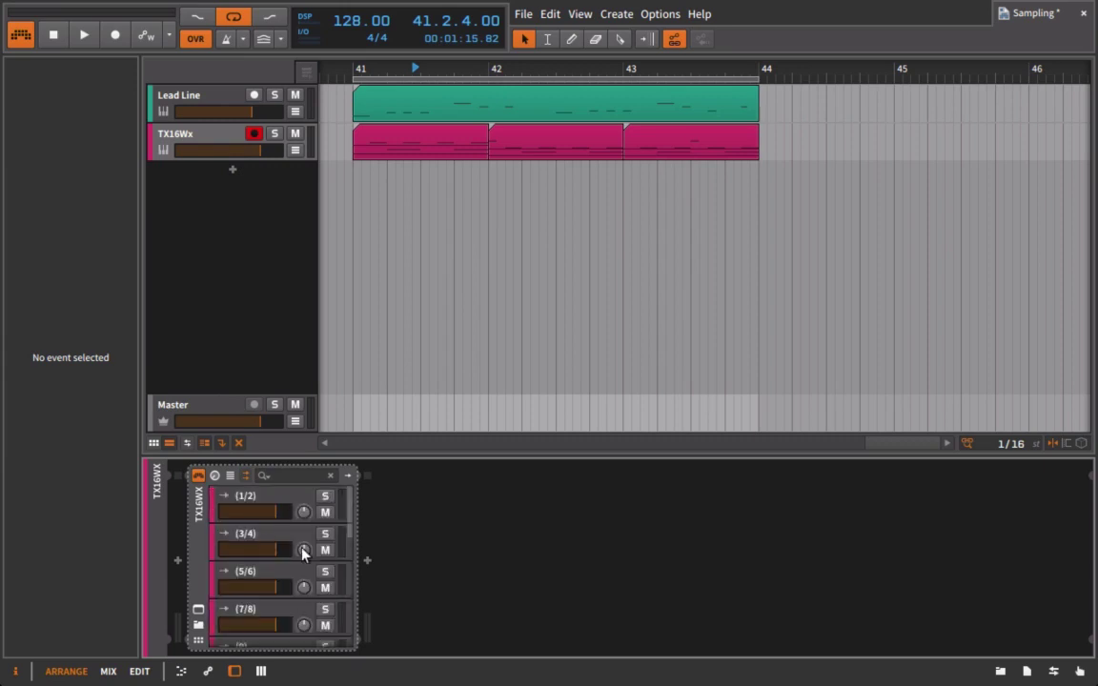
# - Reopen the TX16Wx window and route the kick-big region to output M 1
pyautogui.click(212, 140)
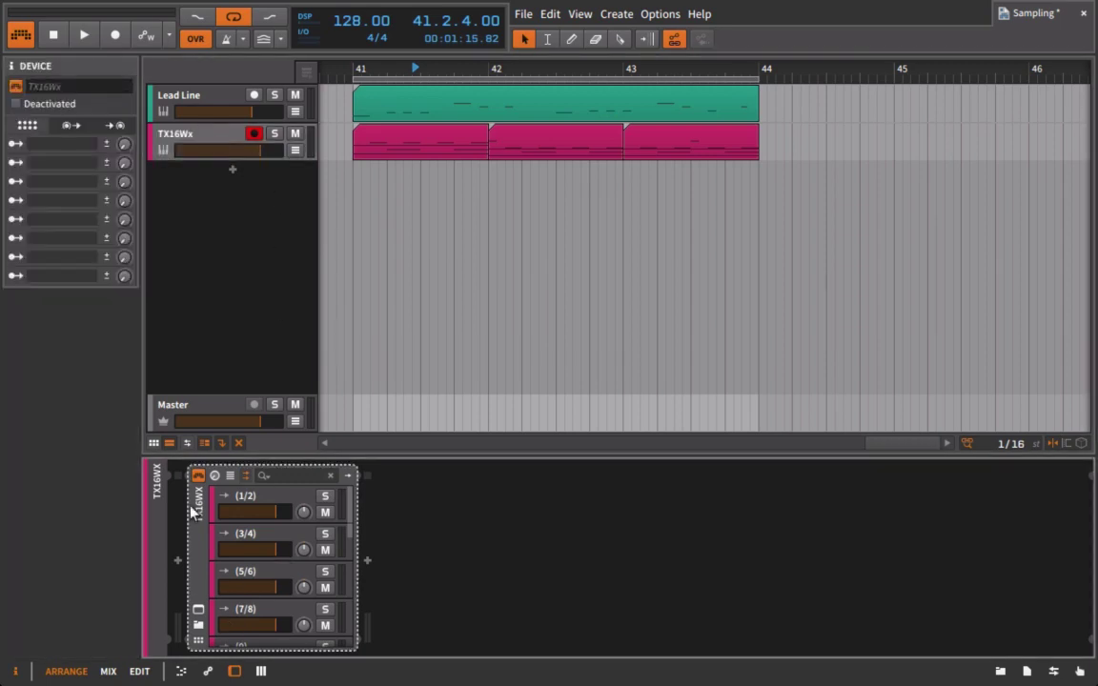
pyautogui.click(199, 608)
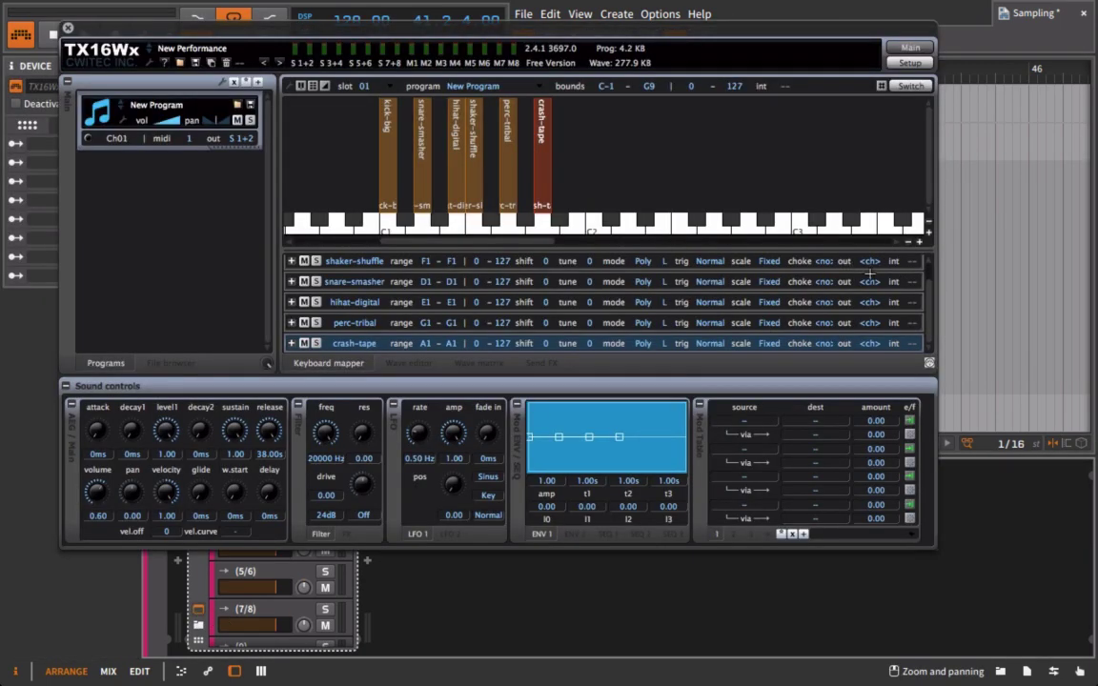
pyautogui.click(387, 156)
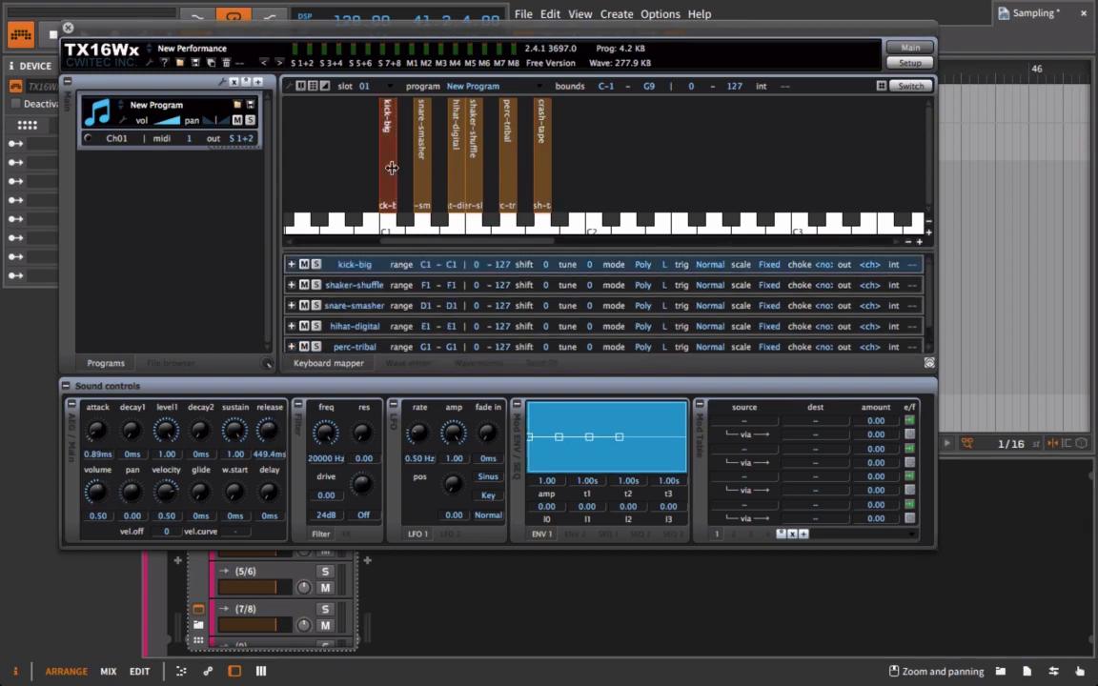
pyautogui.click(869, 265)
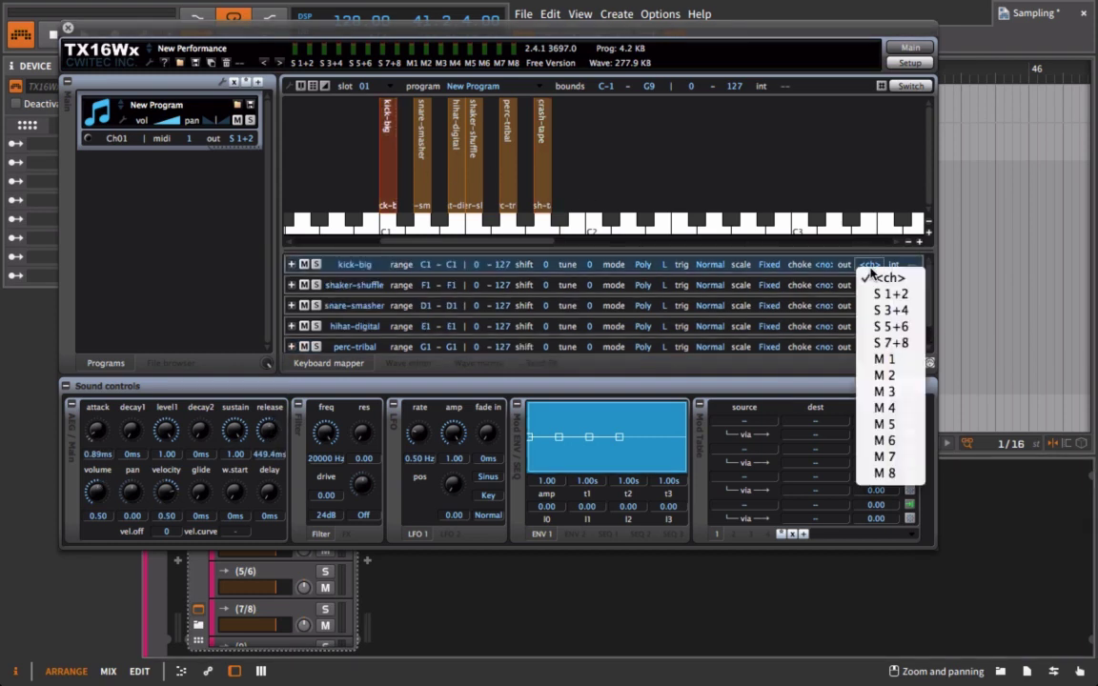
pyautogui.click(909, 360)
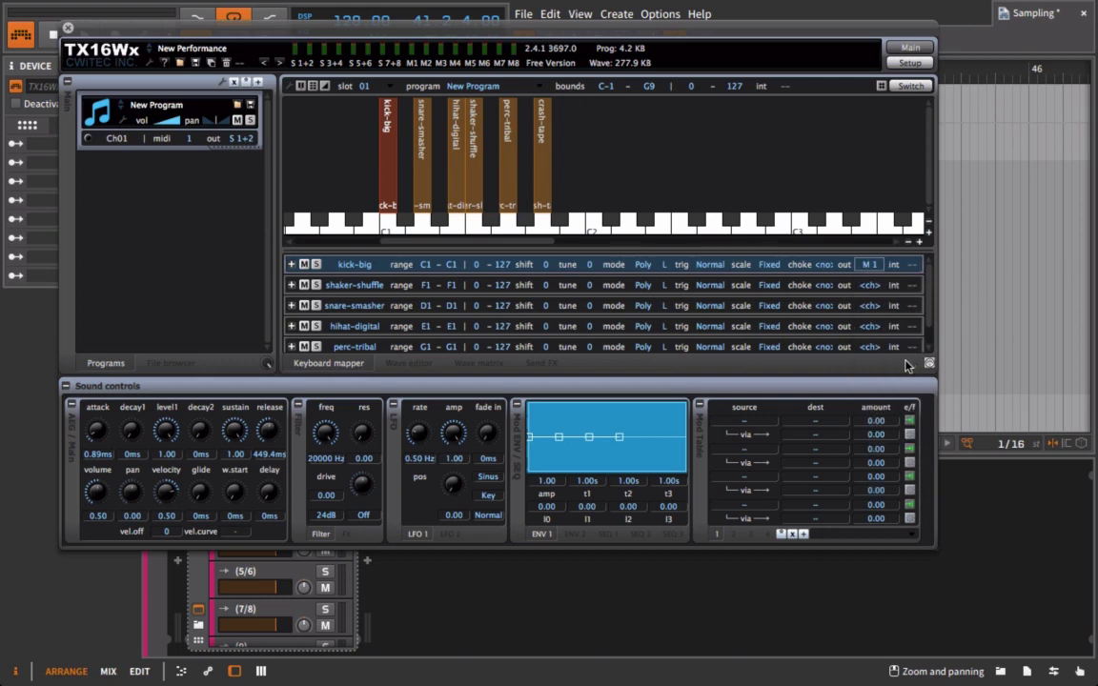
# - Route the snare-smasher region to output M 2 and the hihat-digital region to output M 3
pyautogui.click(420, 148)
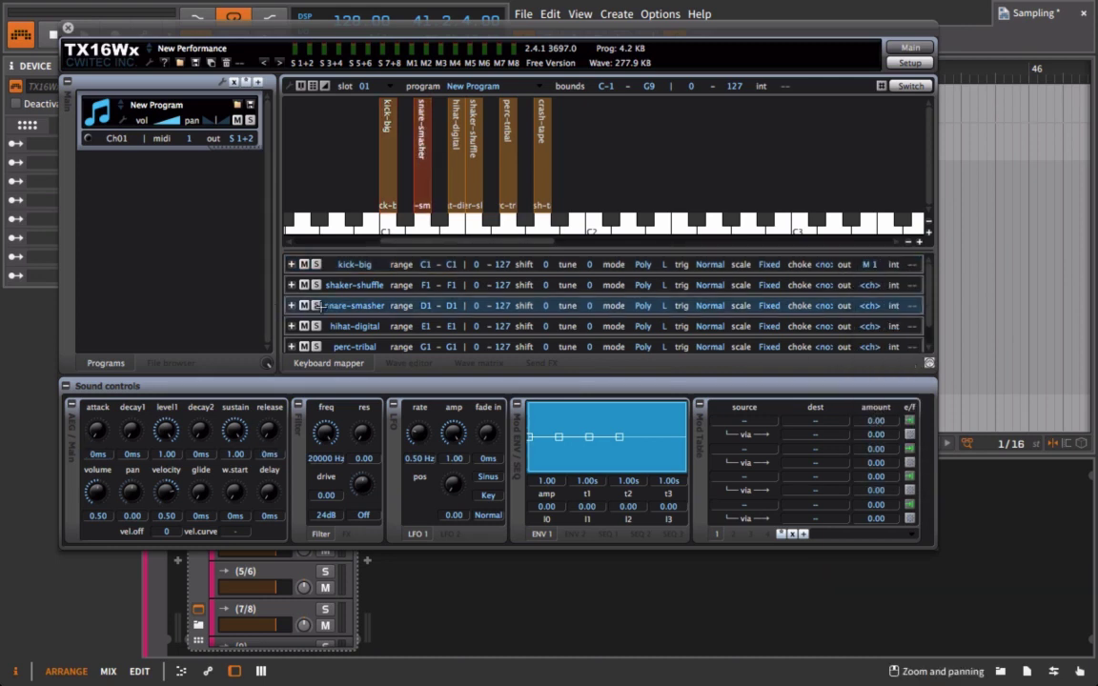
pyautogui.click(869, 305)
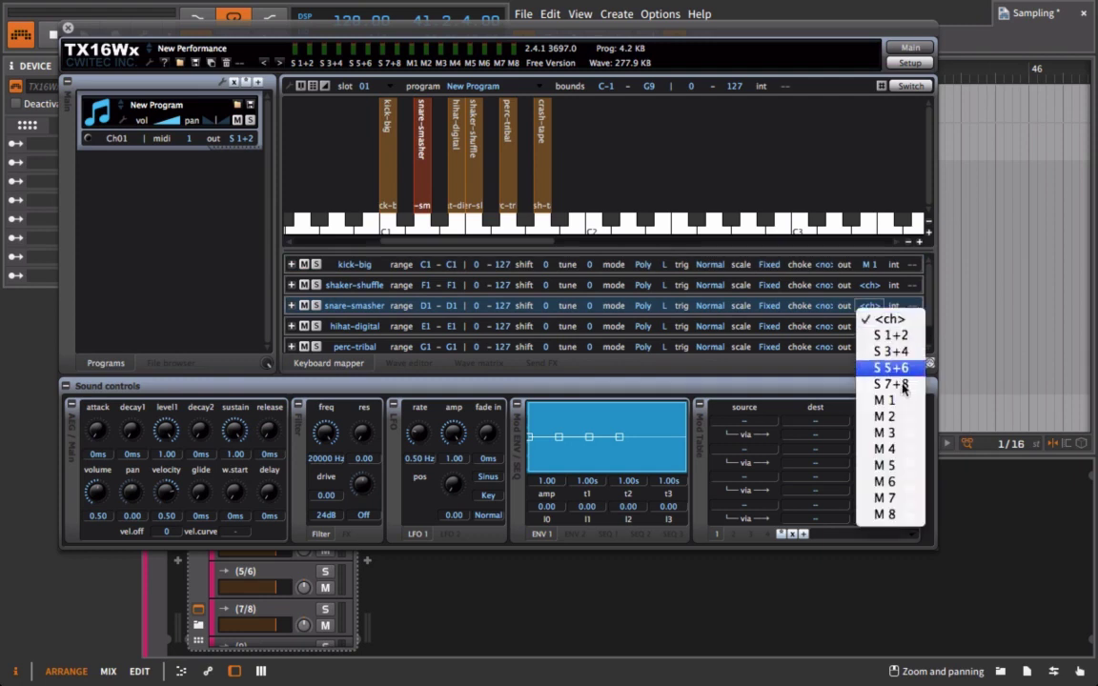
pyautogui.click(896, 417)
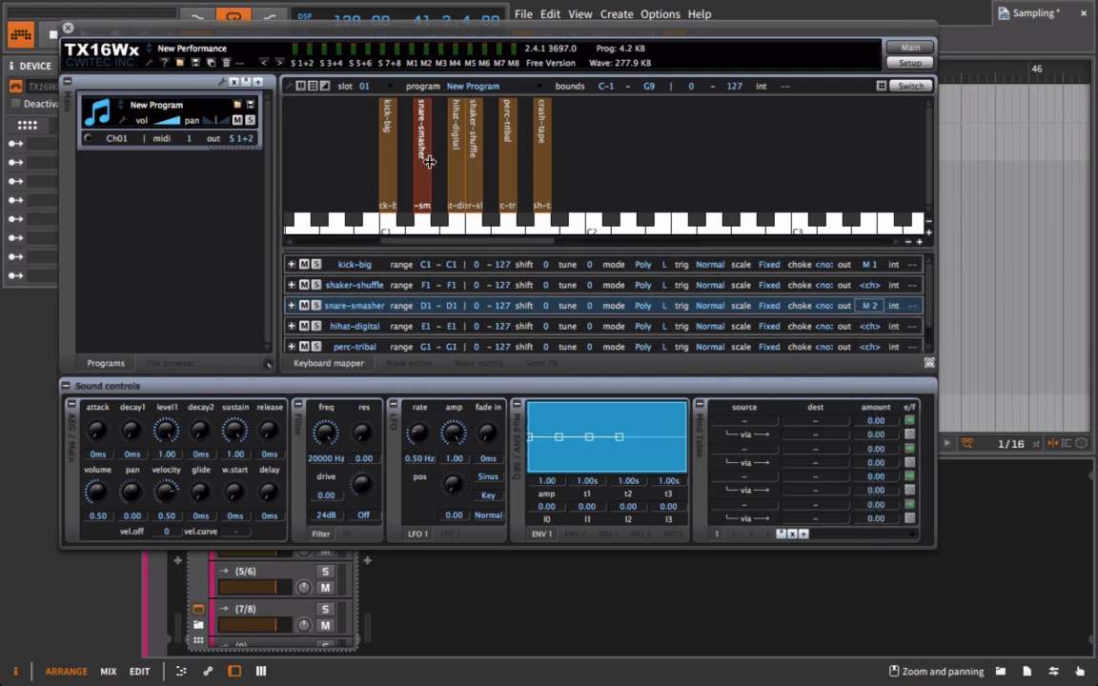
pyautogui.click(455, 152)
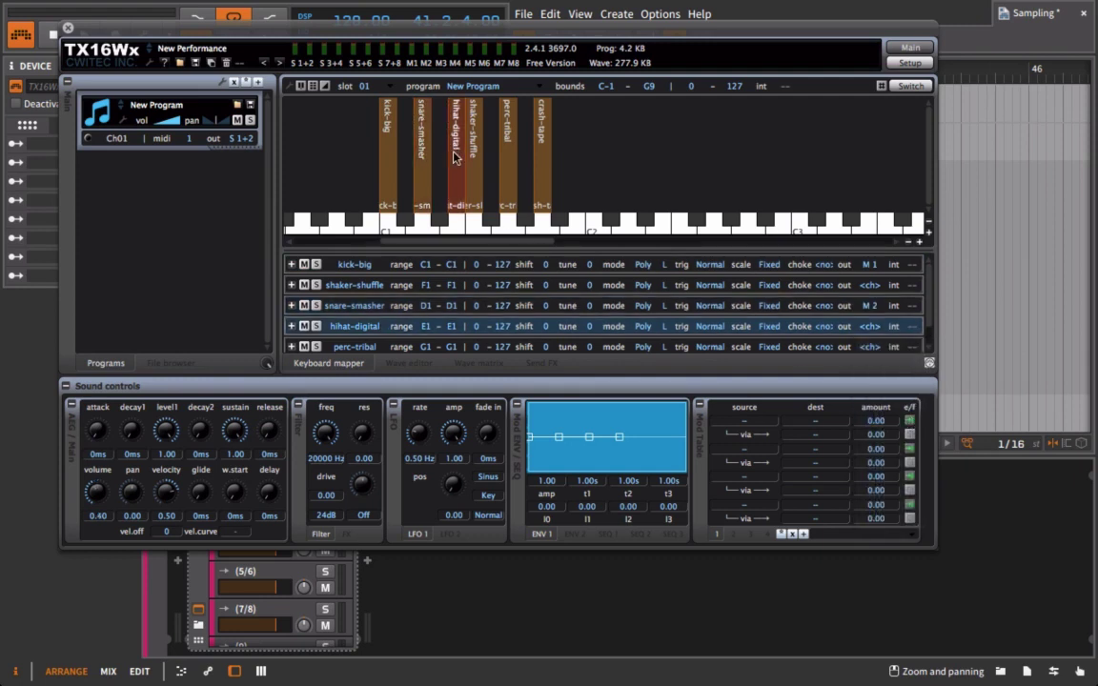
pyautogui.click(869, 325)
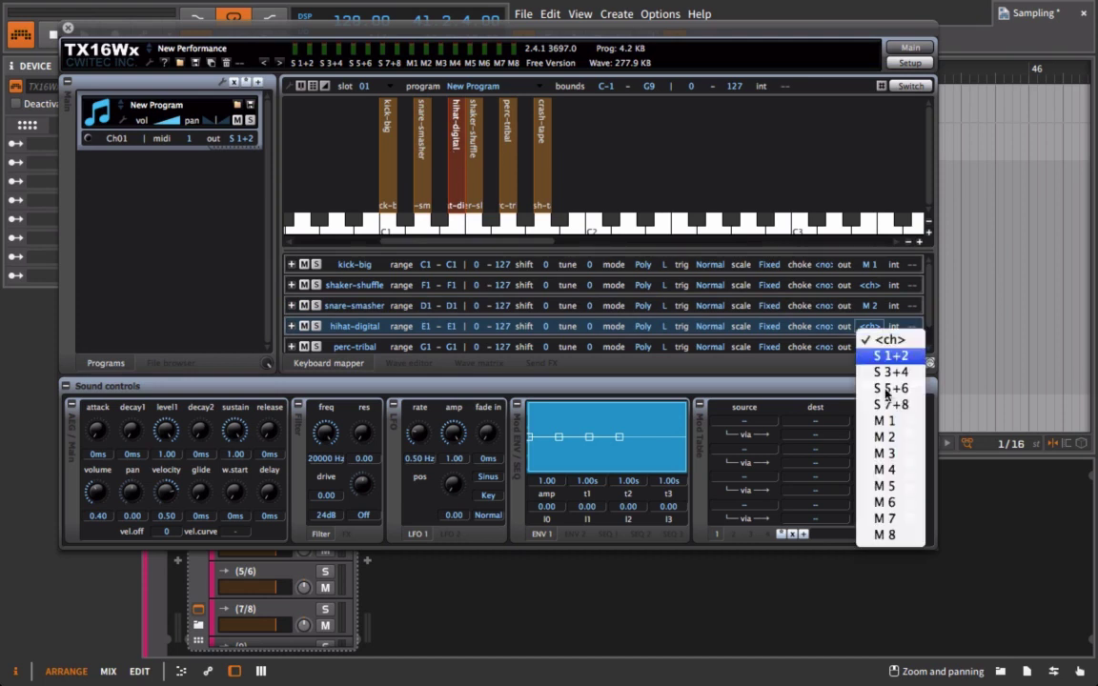
pyautogui.click(905, 453)
# - Route the shaker-shuffle region to output M 4
pyautogui.click(707, 287)
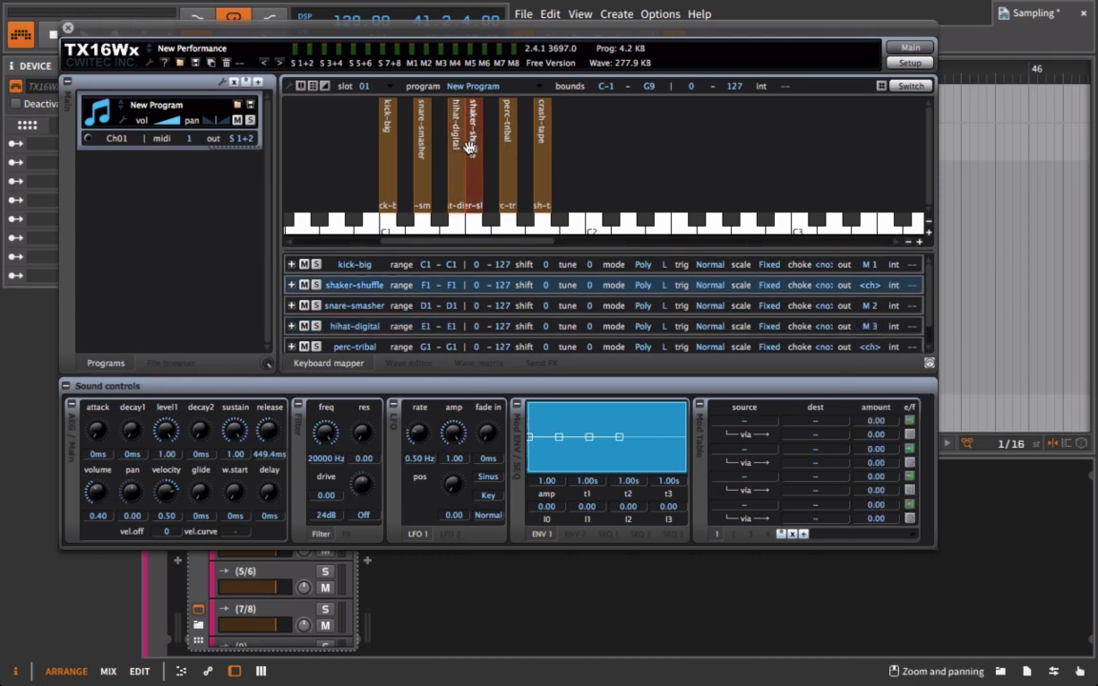
pyautogui.click(869, 285)
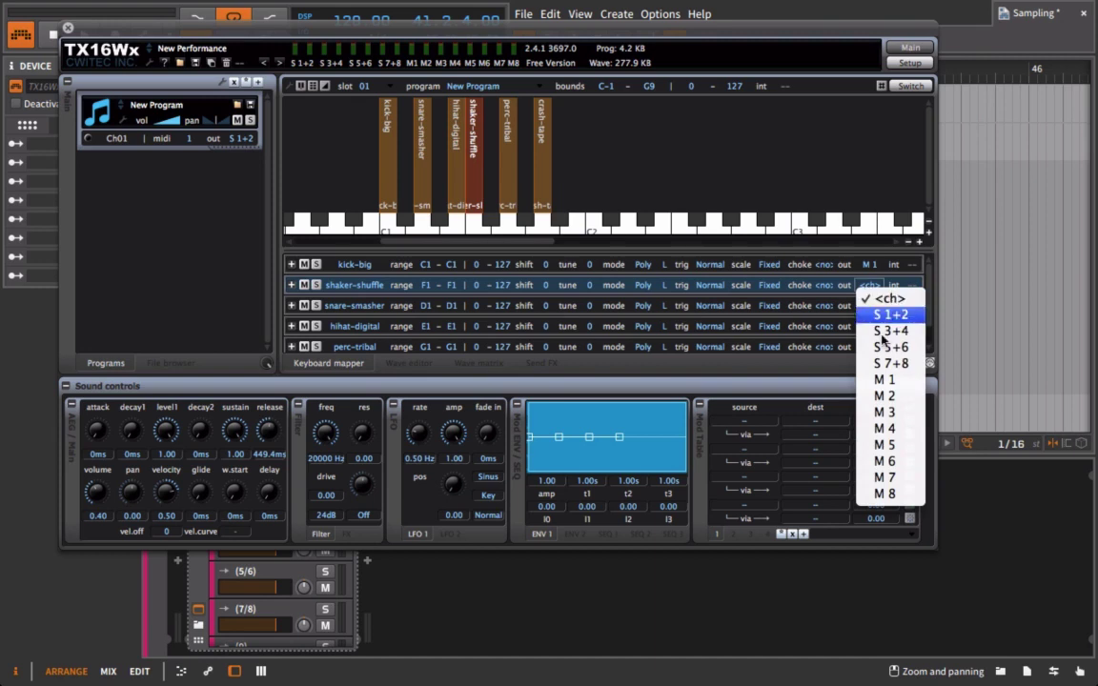
pyautogui.click(896, 428)
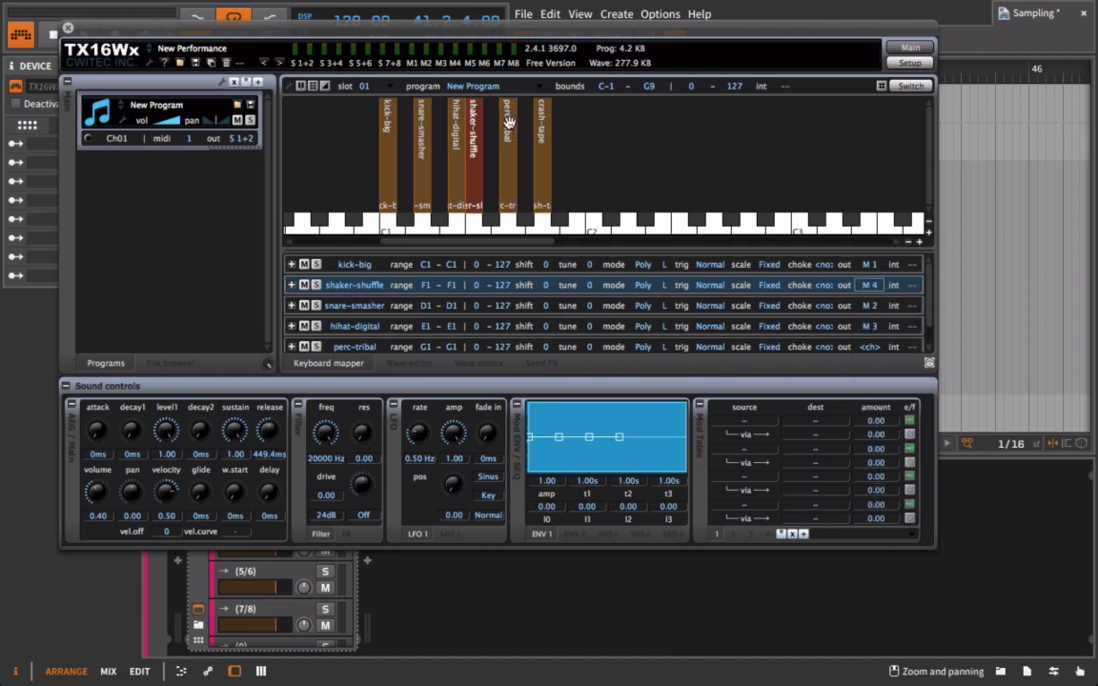
# - Route the crash-tape region to output S 7+8
pyautogui.click(541, 127)
pyautogui.click(869, 343)
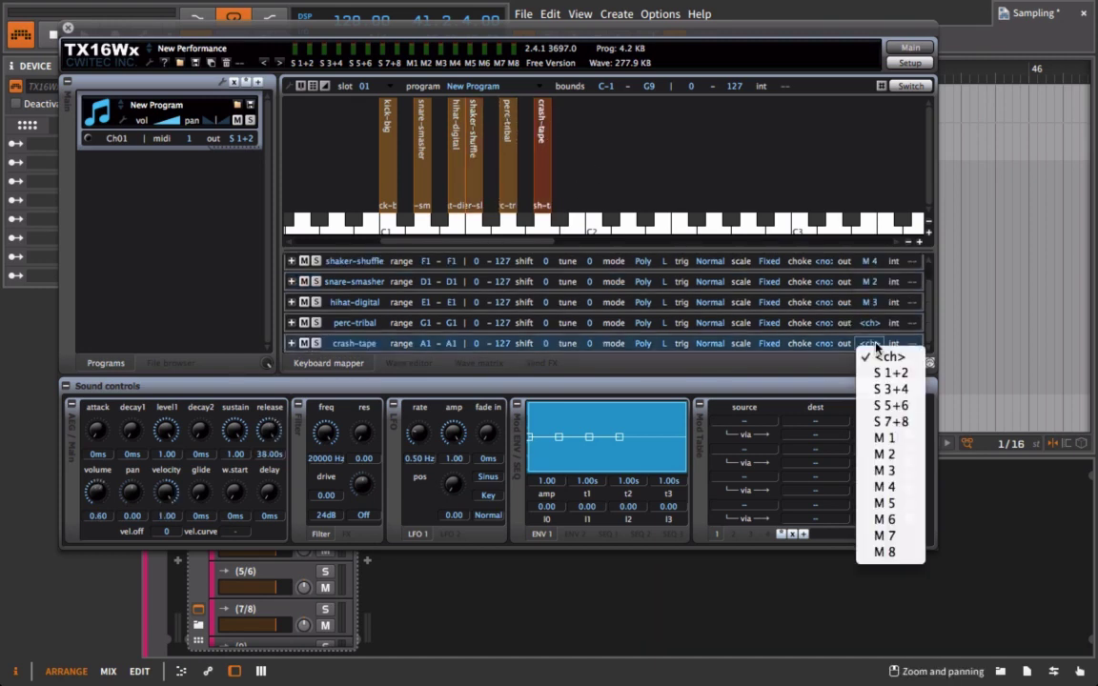
pyautogui.click(899, 503)
pyautogui.click(872, 344)
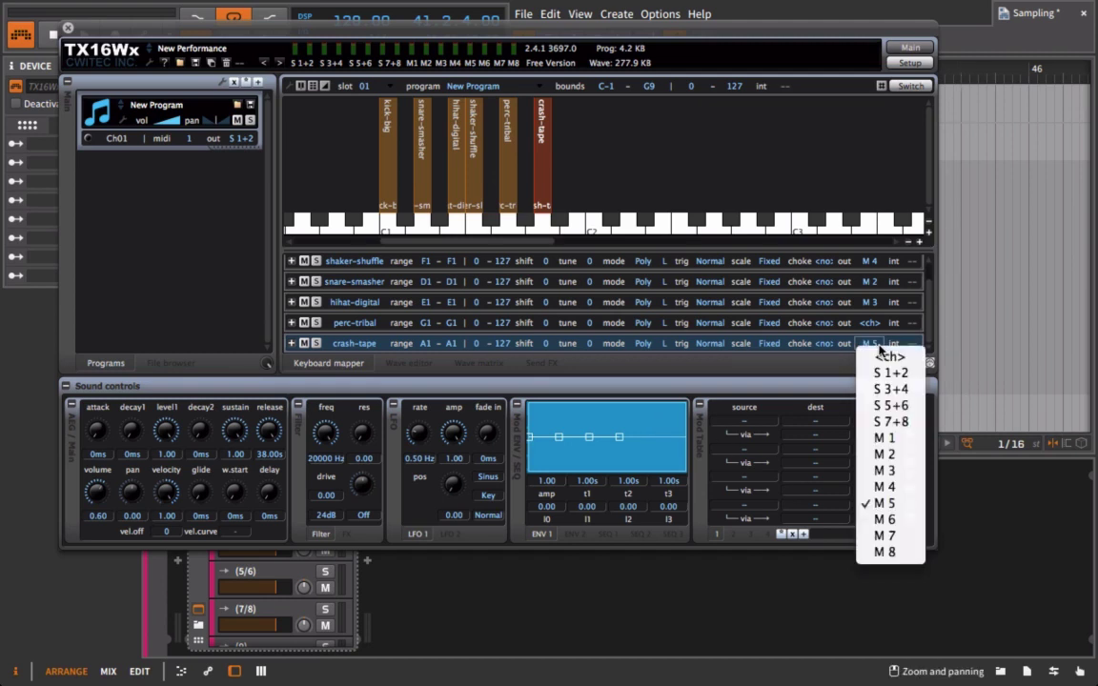
pyautogui.click(900, 429)
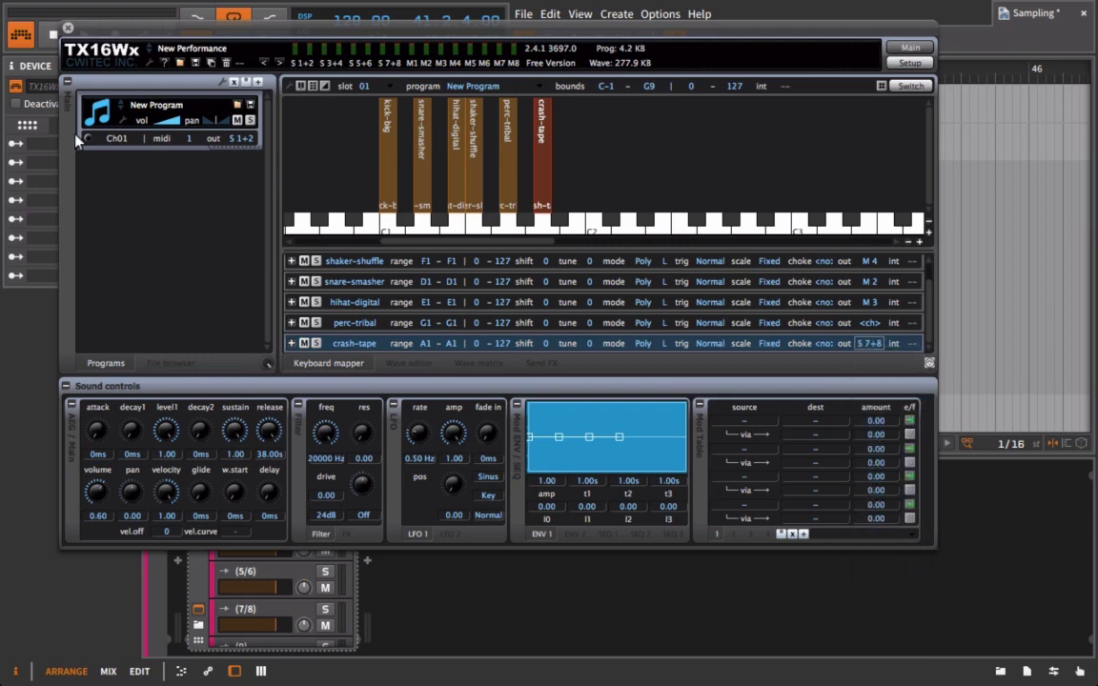
# - Close the TX16Wx window and play the arrangement loop from bar 41
pyautogui.click(67, 28)
pyautogui.click(355, 74)
pyautogui.press('space')
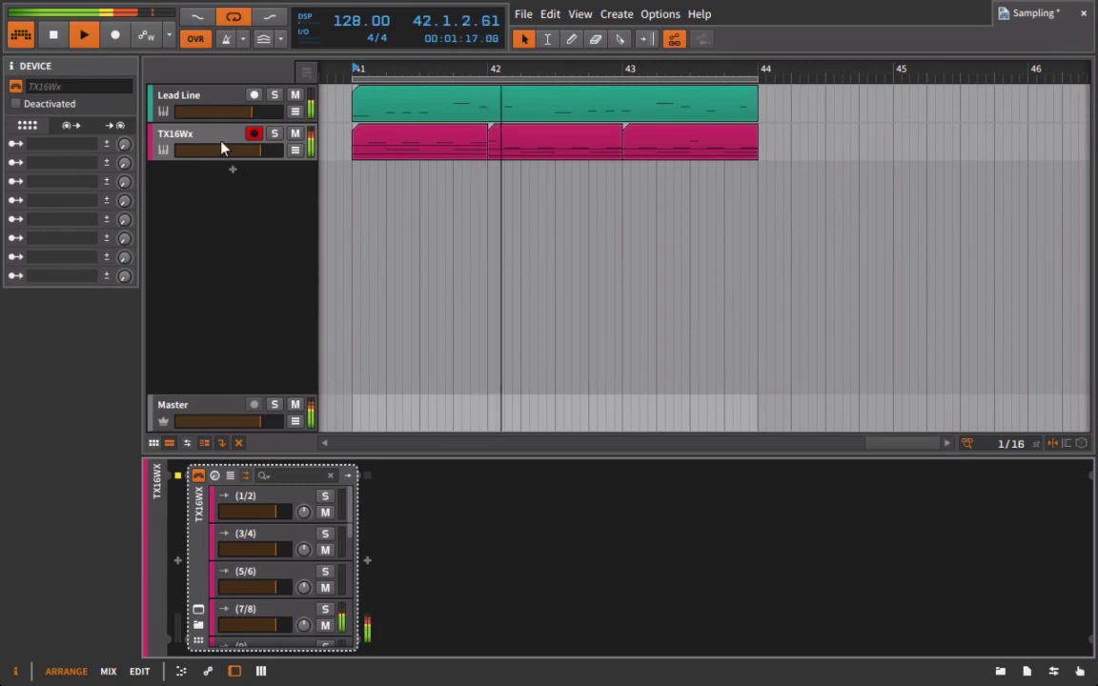
# - Show the TX16Wx track's output chains in the mixer view and stop playback
pyautogui.click(186, 145)
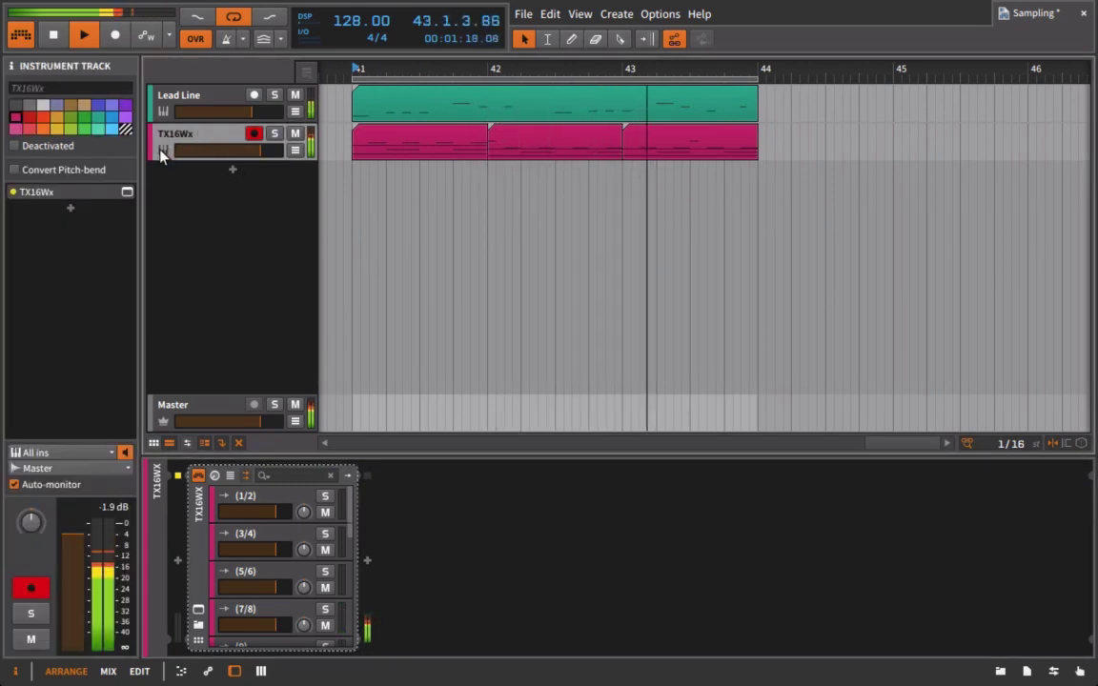
pyautogui.hotkey('alt', '2')
pyautogui.click(286, 75)
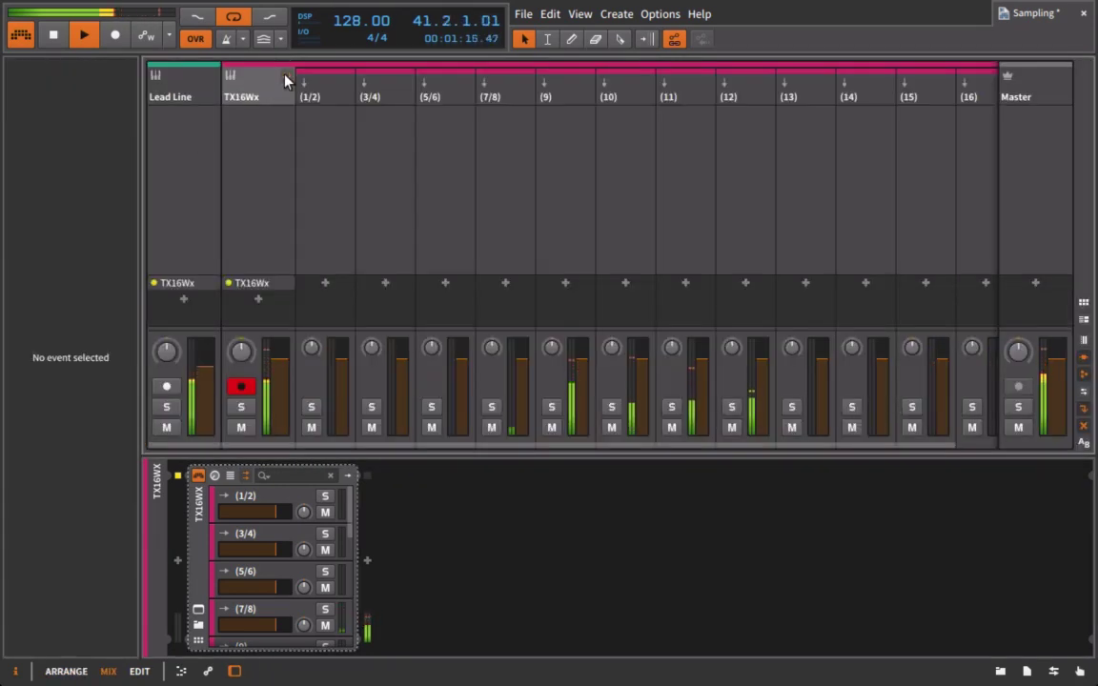
pyautogui.hscroll(2, 629, 362)
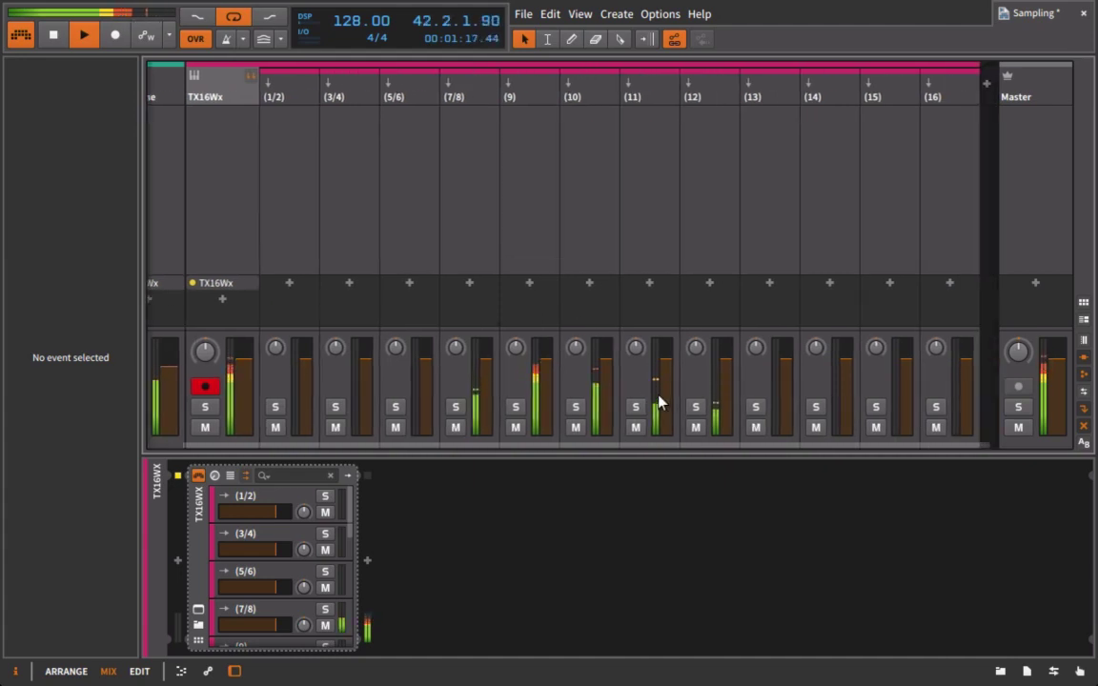
pyautogui.press('space')
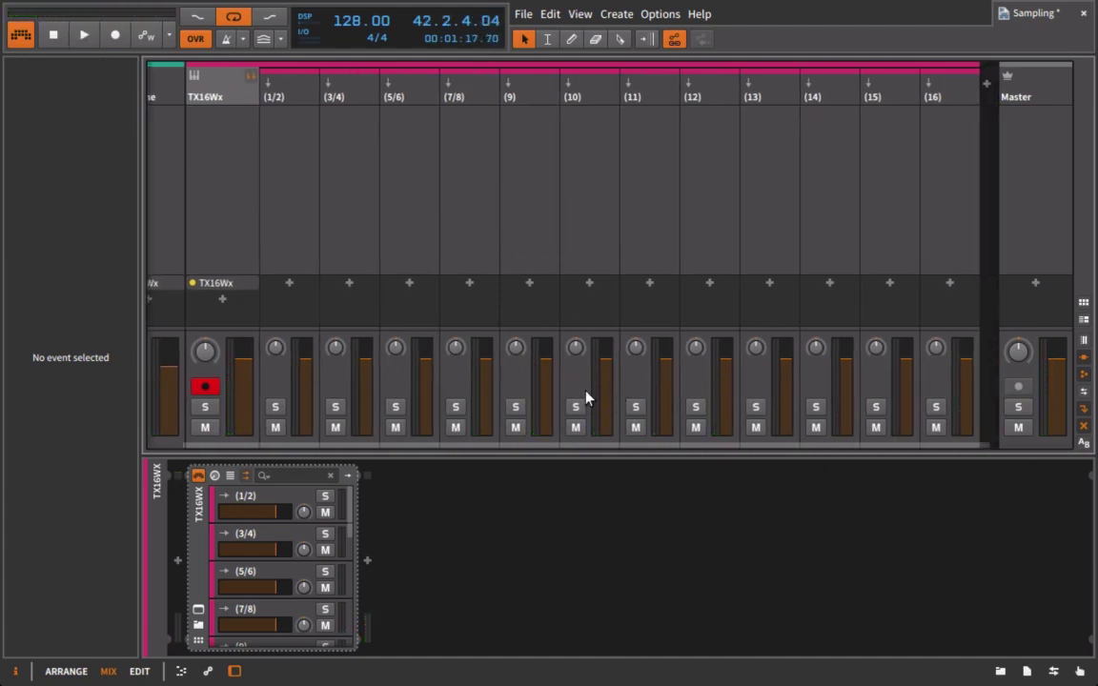
# - Use playback to identify the kick's output chain (9), rename it Kick and save the project
pyautogui.click(415, 110)
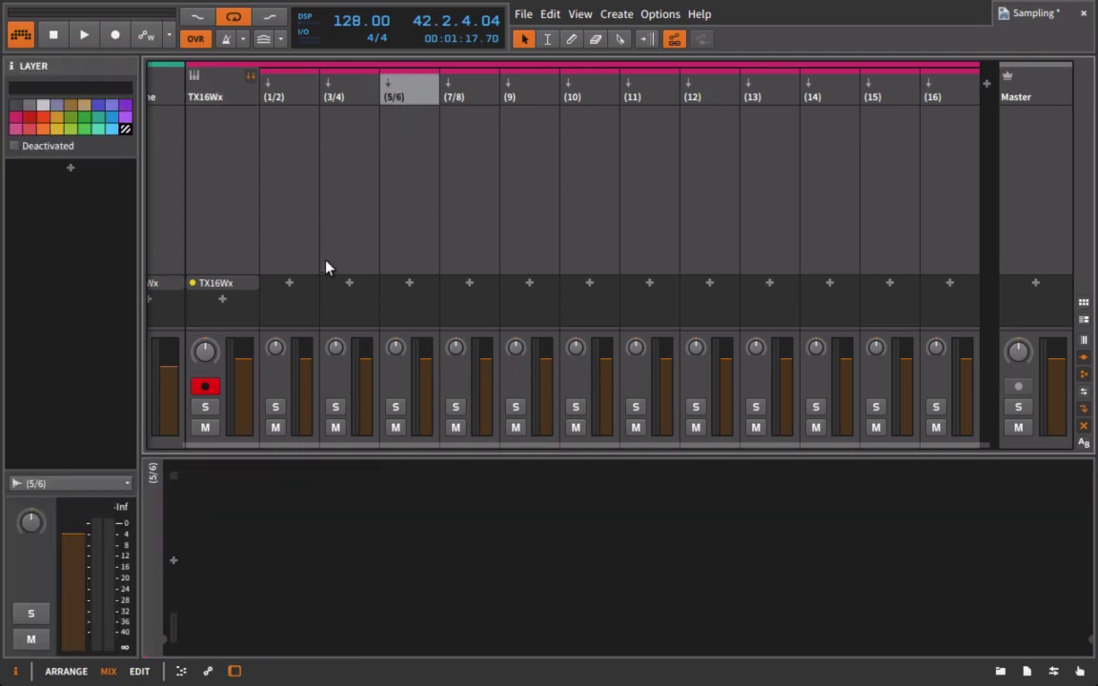
pyautogui.press('space')
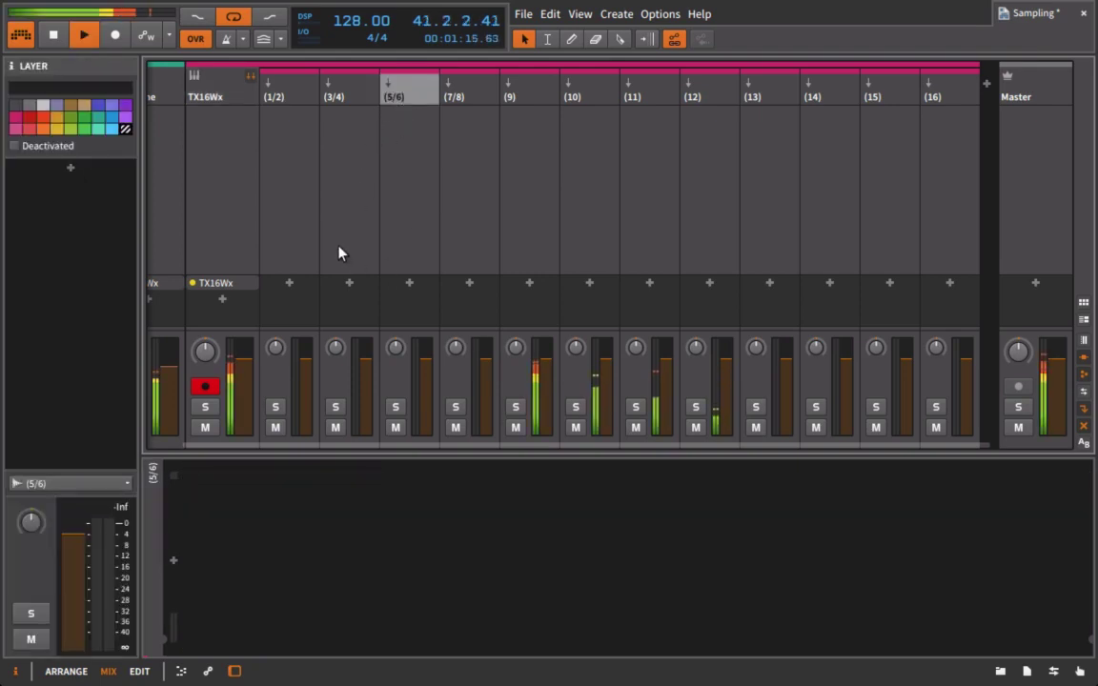
pyautogui.click(519, 98)
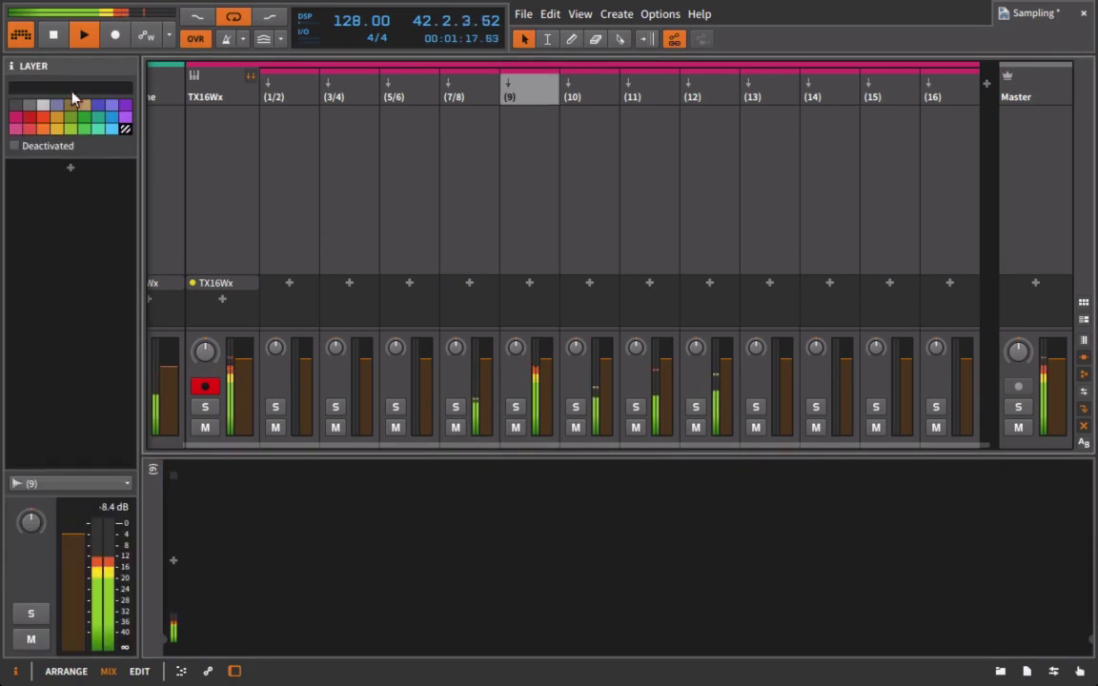
pyautogui.click(42, 86)
pyautogui.write('Kick')
pyautogui.press('Return')
pyautogui.press('space')
pyautogui.hotkey('ctrl', 's')
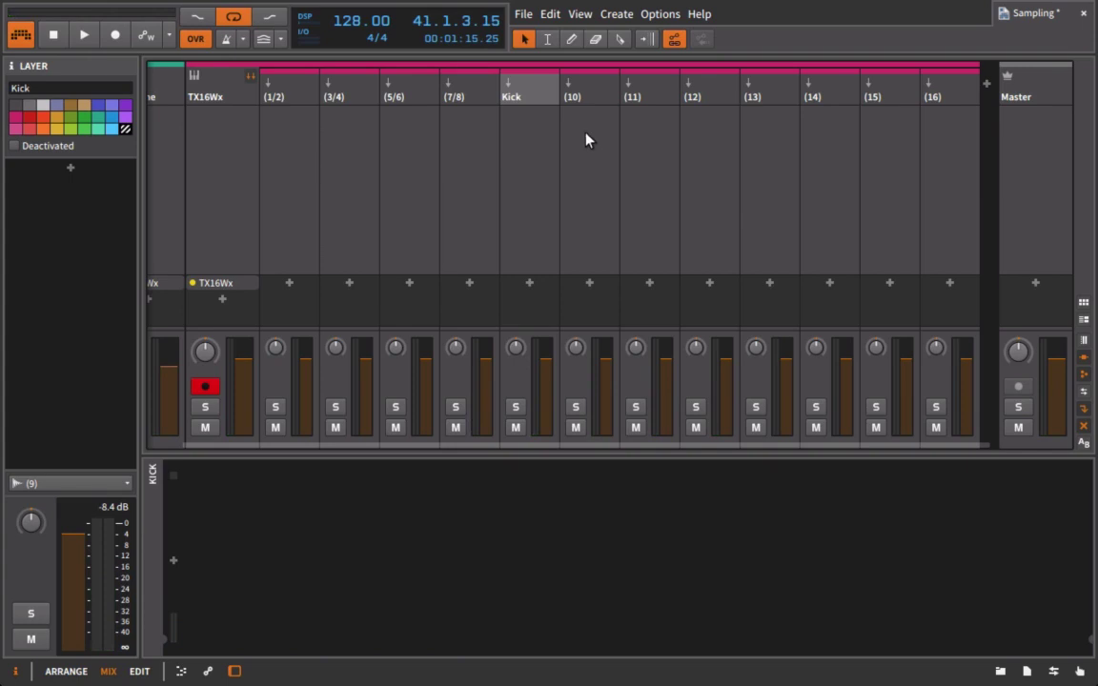
# - Lower the volume of the (7/8) chain during playback and save the project
pyautogui.press('space')
pyautogui.moveTo(484, 362)
pyautogui.mouseDown()
pyautogui.moveTo(484, 381)
pyautogui.moveTo(496, 381)
pyautogui.mouseUp()
pyautogui.hotkey('ctrl', 's')
# - Lower the volume of chain (11), pan it left, pan chain (12) right and save the project
pyautogui.moveTo(667, 363); pyautogui.dragTo(691, 303)
pyautogui.click(622, 357)
pyautogui.moveTo(691, 349); pyautogui.dragTo(728, 372)
pyautogui.hotkey('ctrl', 's')
# - Lower the Kick chain's volume slightly, stop playback and save the project
pyautogui.moveTo(551, 366); pyautogui.dragTo(604, 360)
pyautogui.press('space')
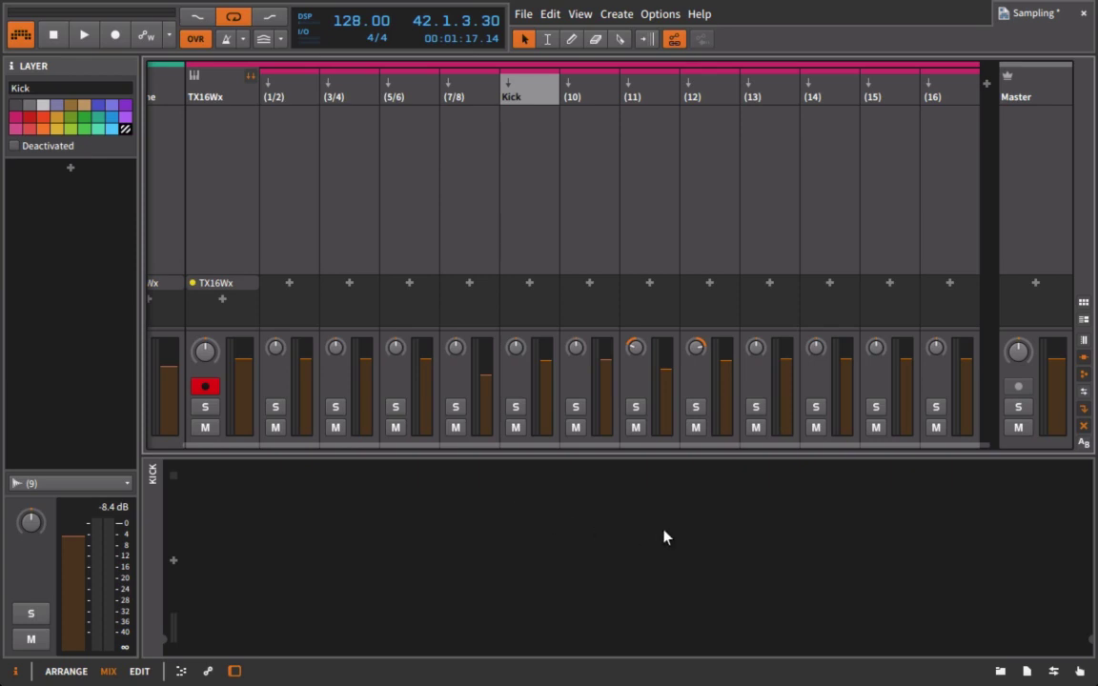
pyautogui.hotkey('ctrl', 's')
# - Collapse and expand the TX16Wx track's output chains in the mixer
pyautogui.click(213, 98)
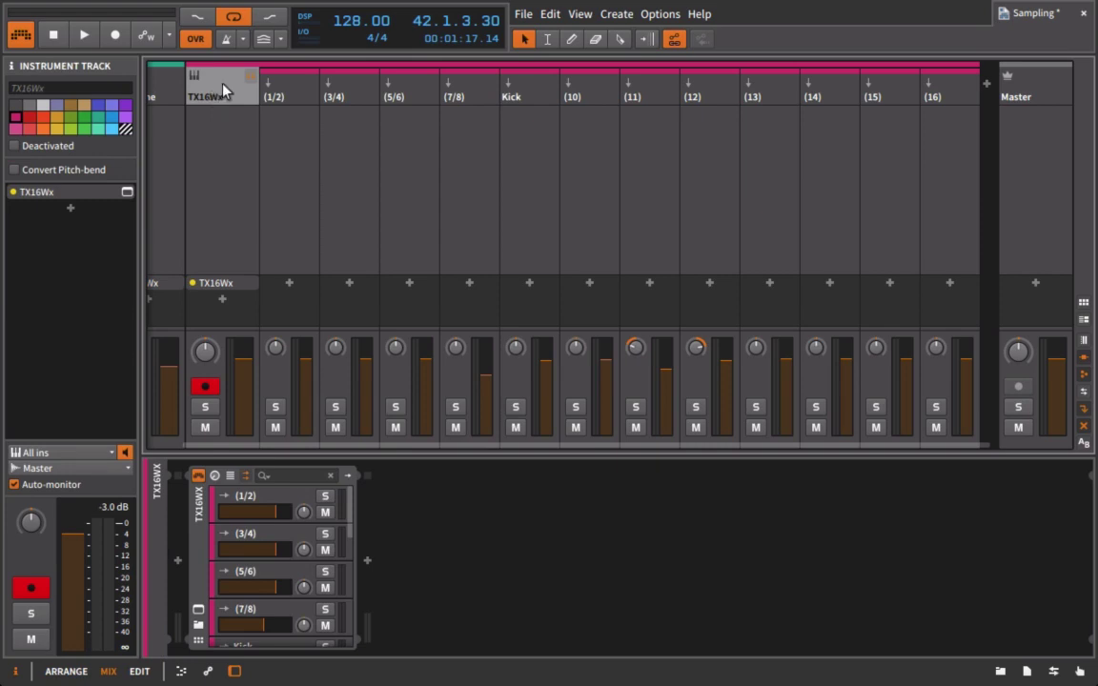
pyautogui.click(250, 75)
pyautogui.click(285, 76)
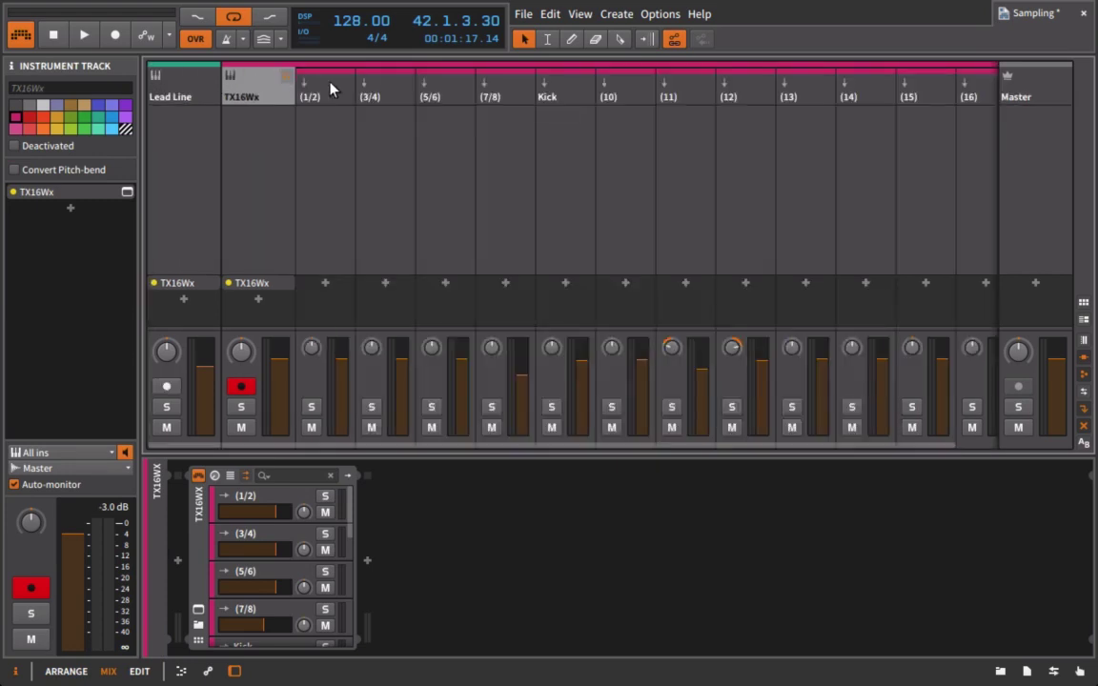
pyautogui.click(259, 75)
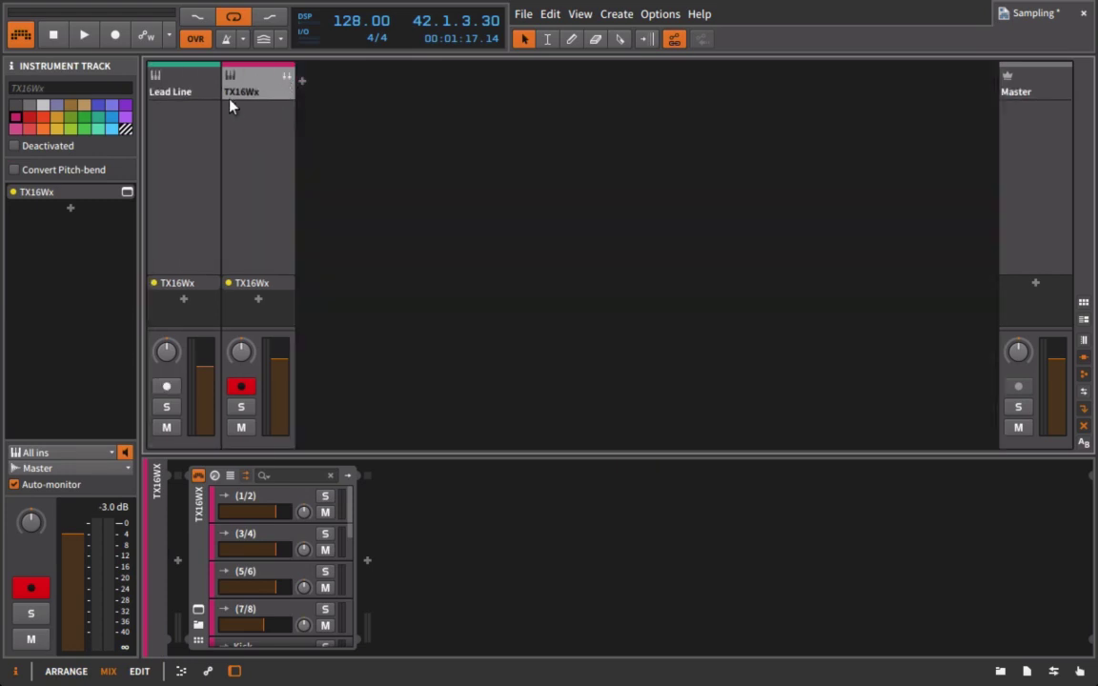
pyautogui.click(285, 79)
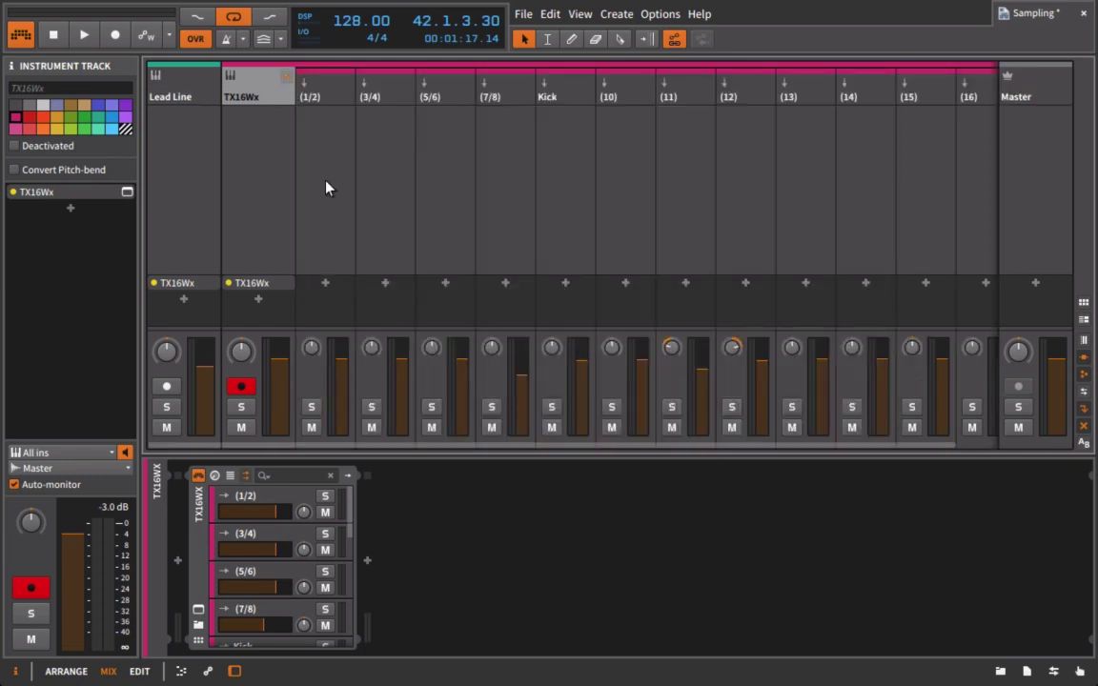
# - Lower the whole TX16Wx track's volume to about -4.6 dB while the loop plays
pyautogui.press('space')
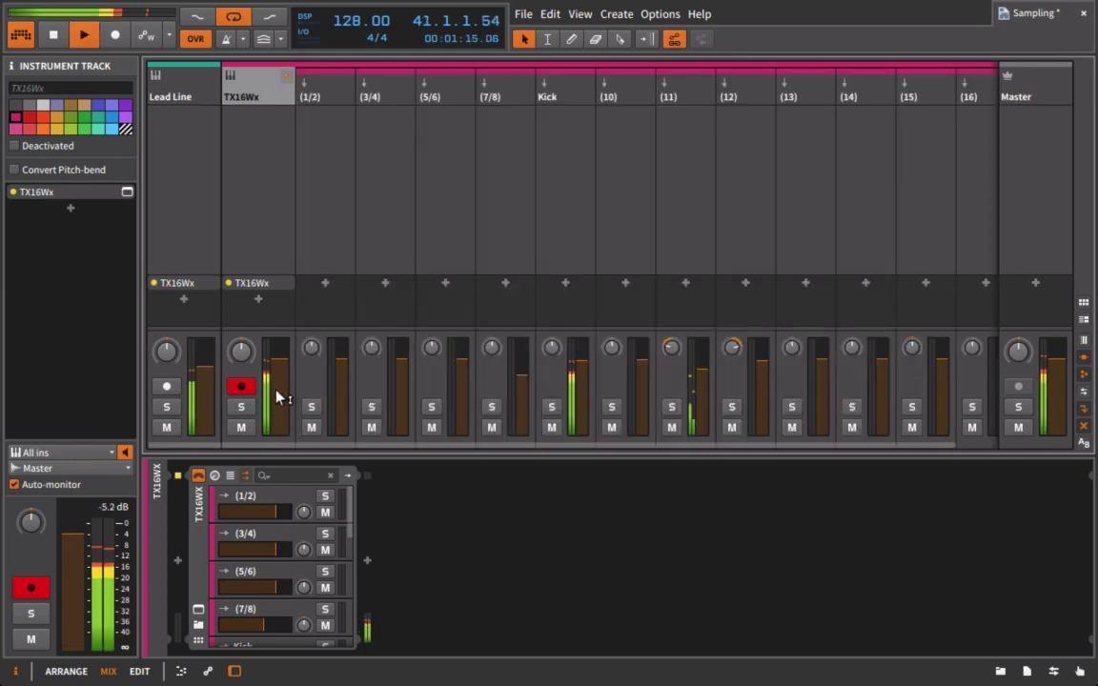
pyautogui.moveTo(276, 391)
pyautogui.mouseDown()
pyautogui.moveTo(277, 448)
pyautogui.moveTo(279, 374)
pyautogui.mouseUp()
pyautogui.press('space')
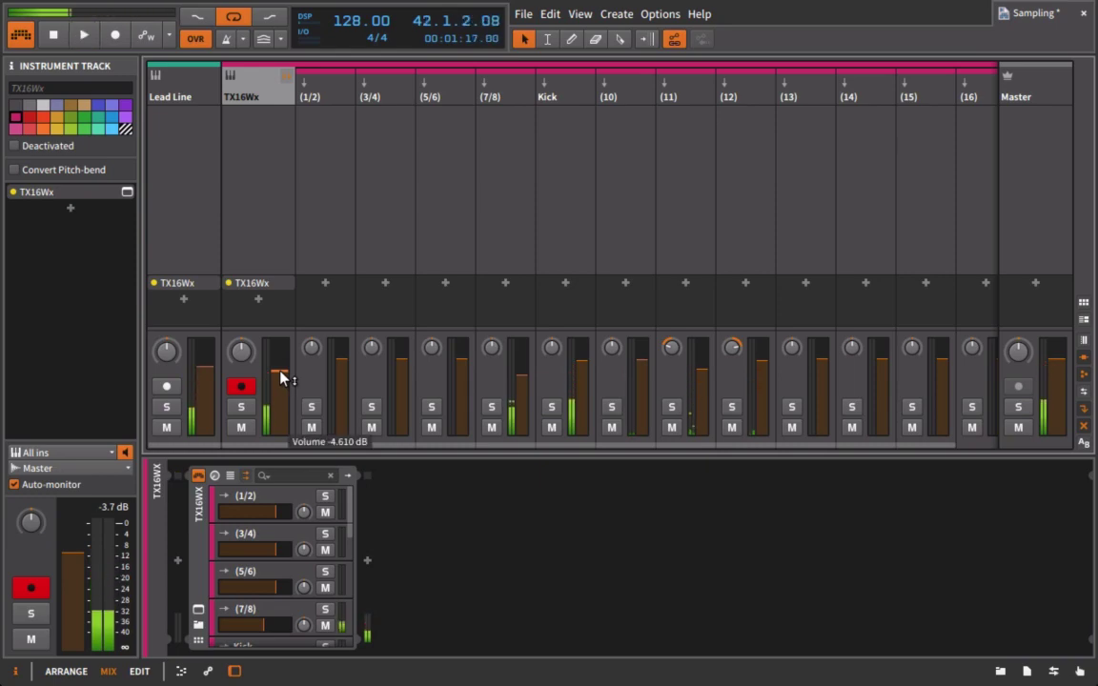